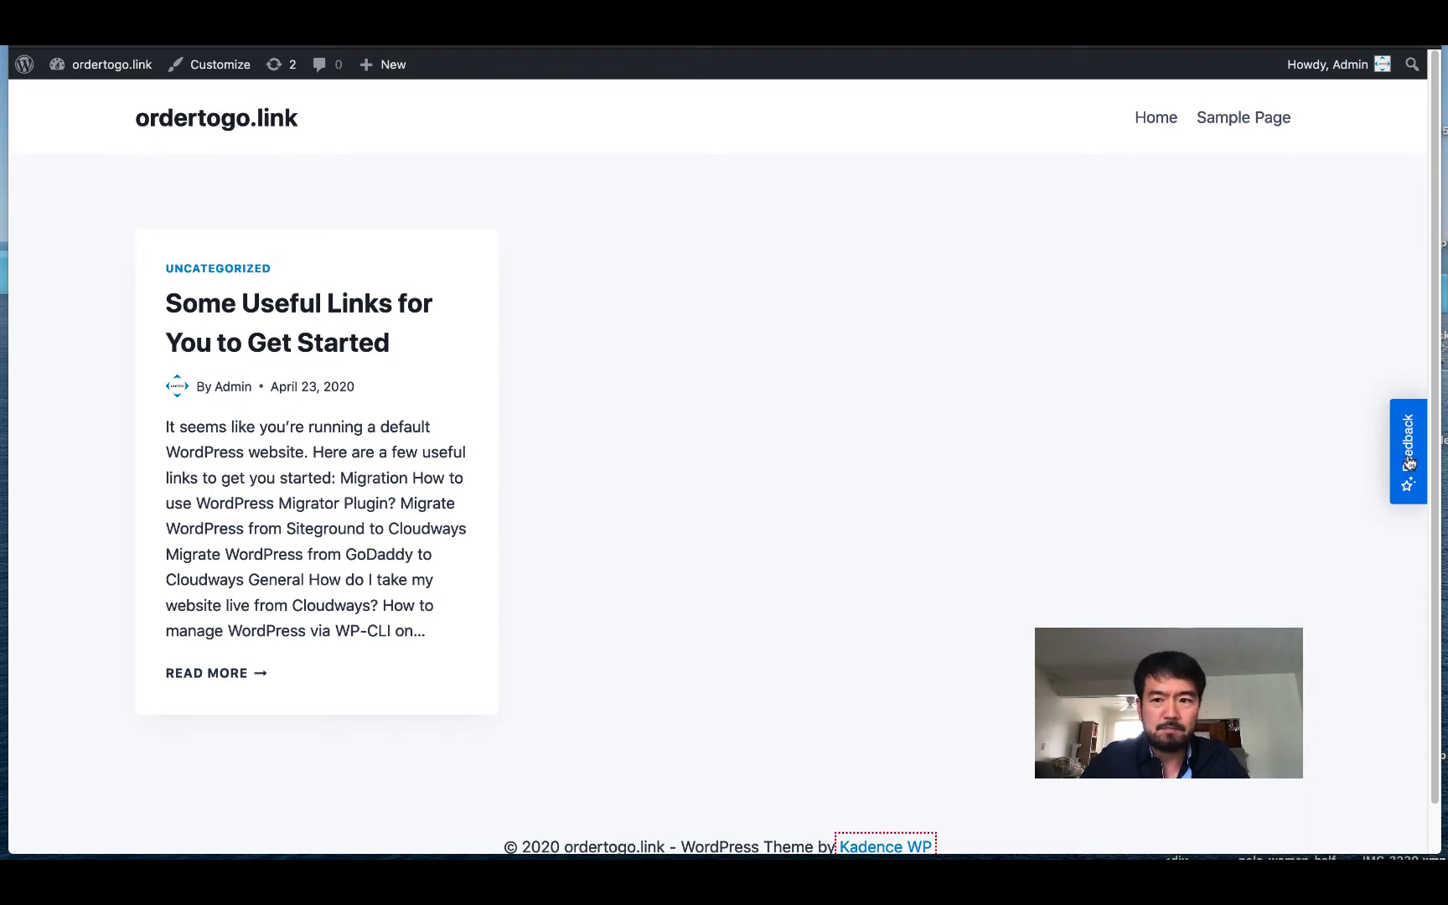
- From the Feedback tab, choose 'Draw on the screen' to annotate the ordertogo.link page
left_click(1410, 463)
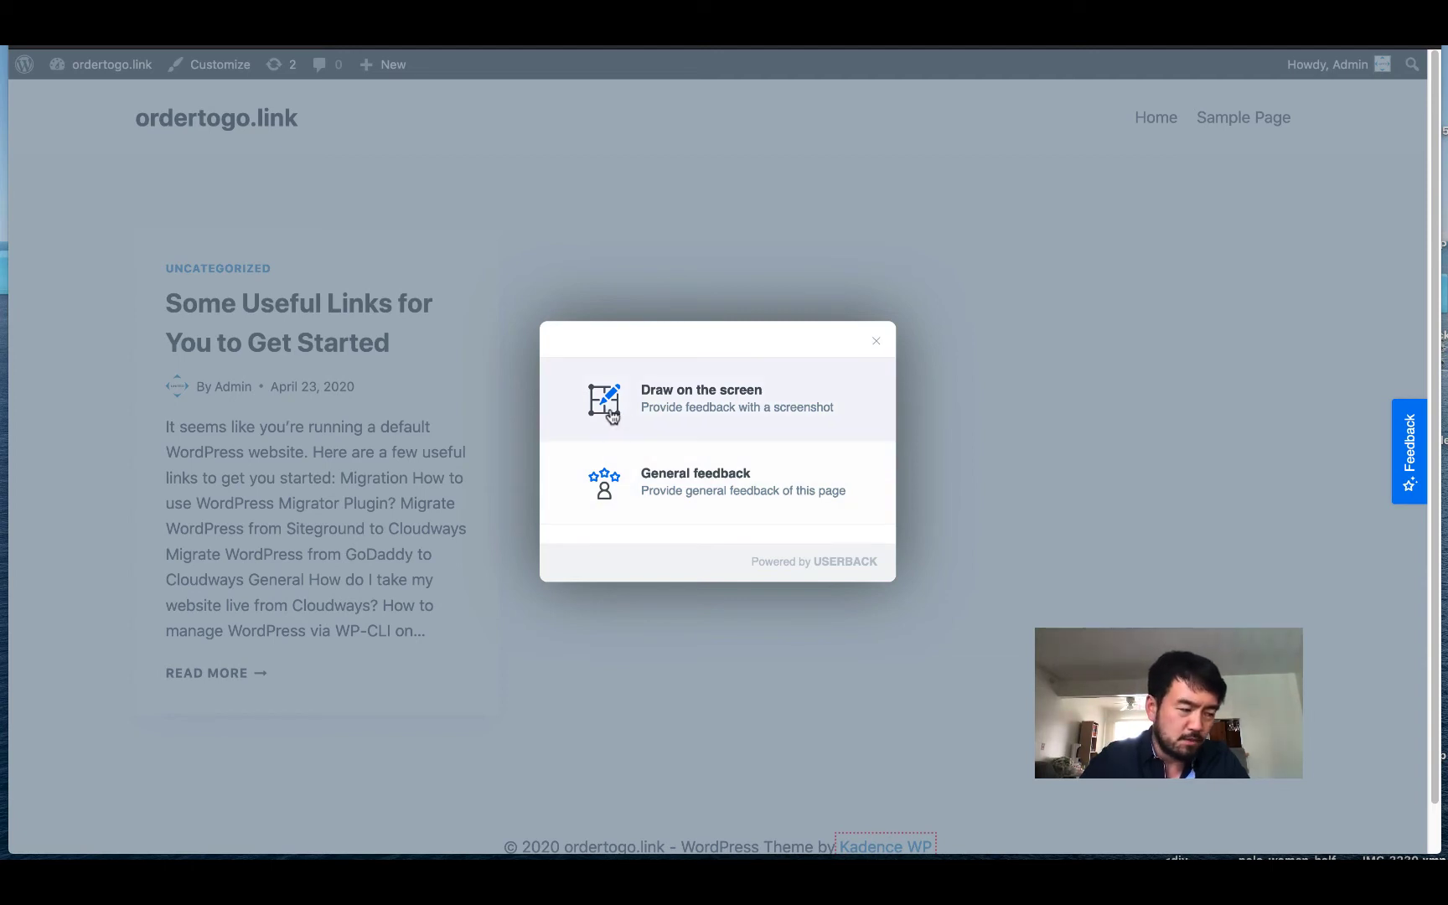
left_click(613, 415)
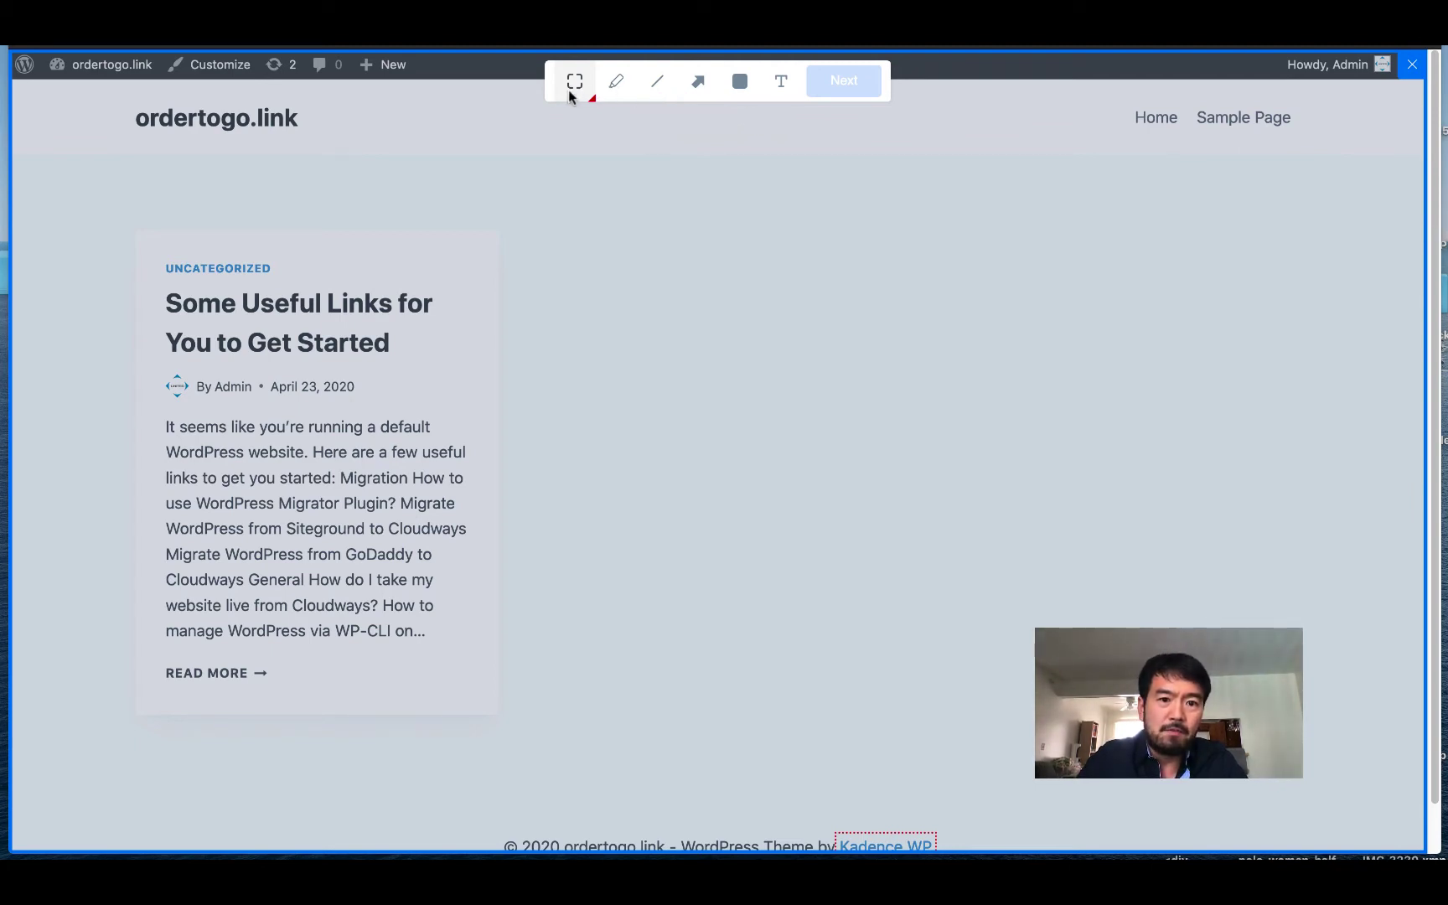
- Frame the 'Some Useful Links for You to Get Started' post card with a red rectangle
left_click(593, 100)
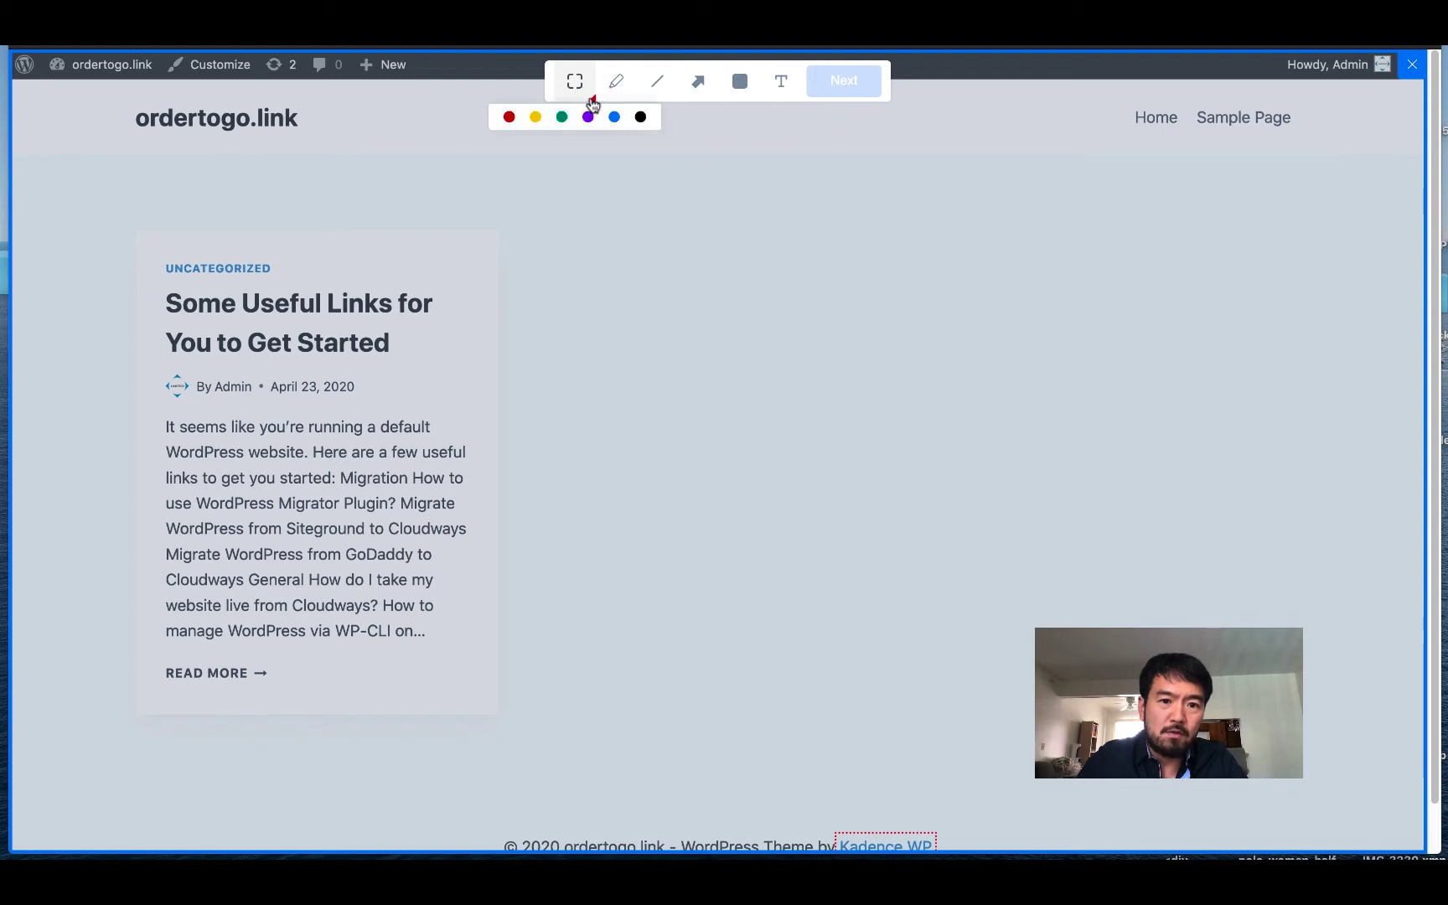
left_click_drag(119, 229, 522, 744)
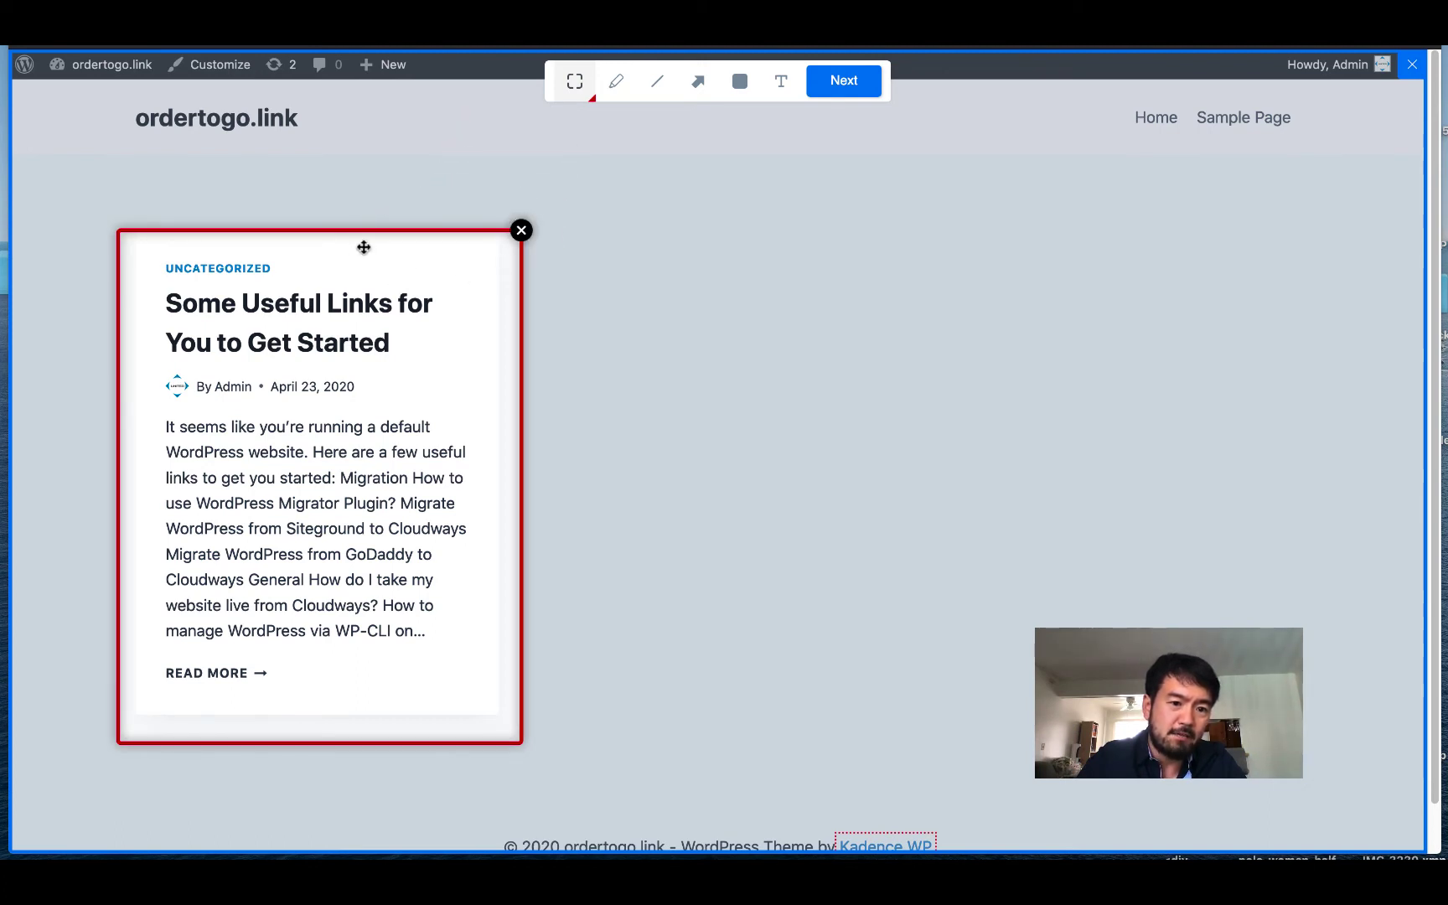
- Delete the card rectangle and a stray stroke, then pencil red underlines beneath both title lines
left_click(522, 232)
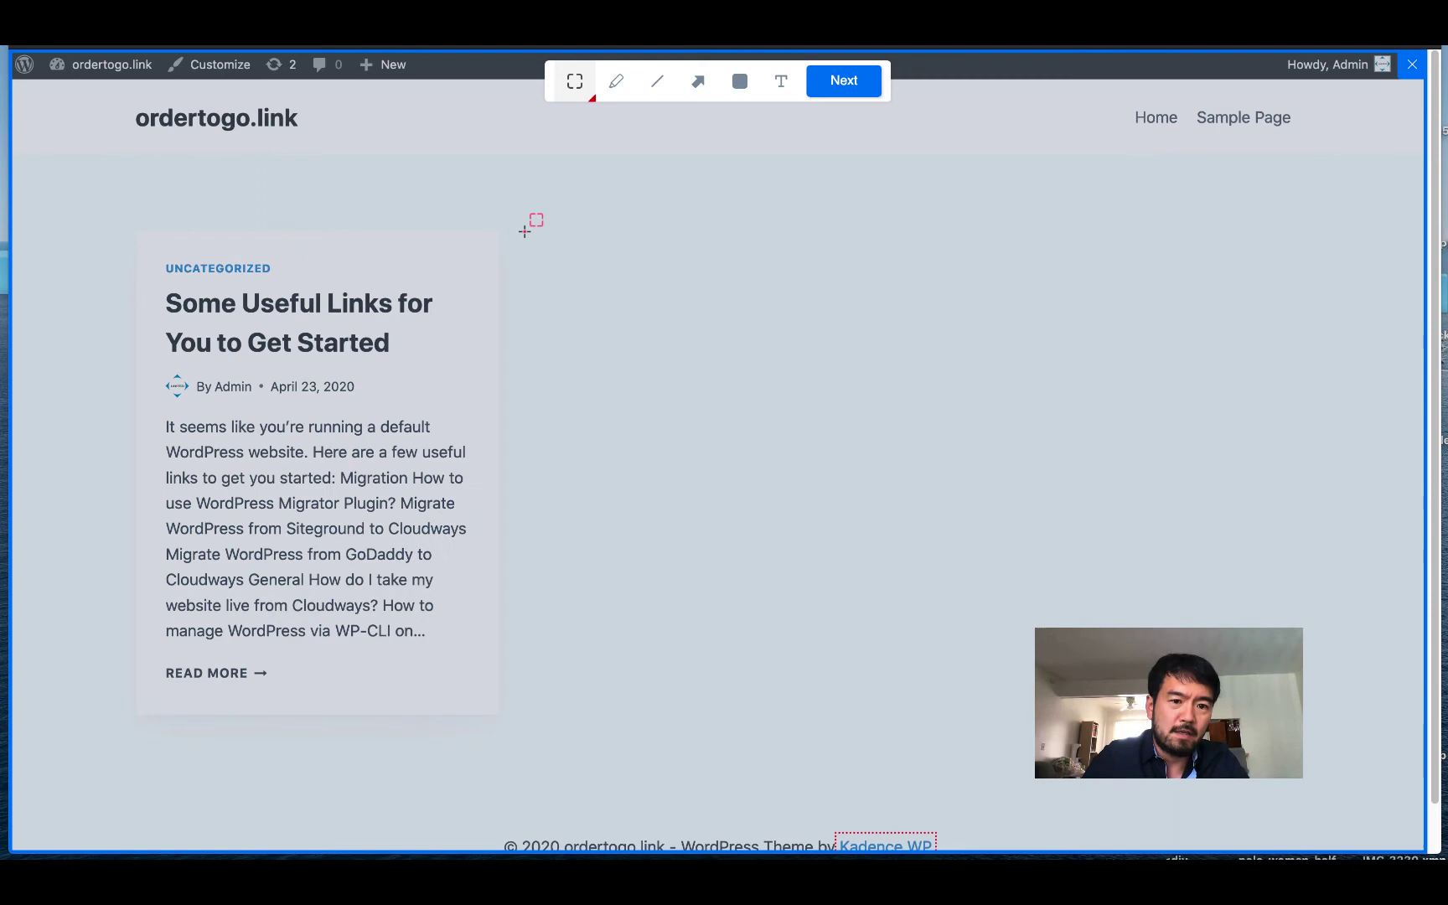
left_click(618, 84)
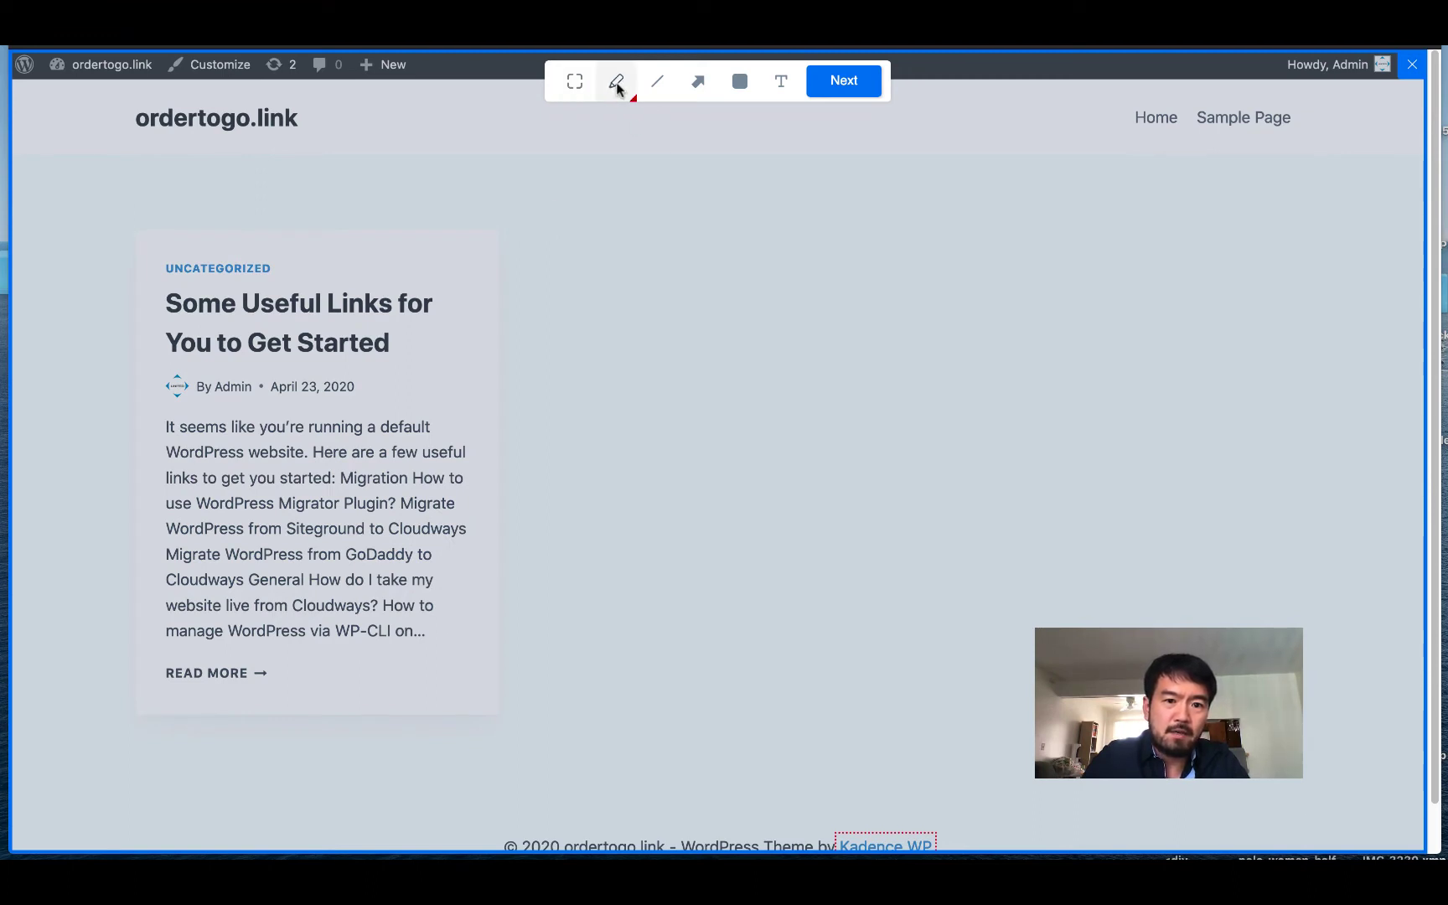
mouse_move(420, 268)
left_mouse_down()
mouse_move(601, 245)
mouse_move(660, 402)
mouse_move(843, 389)
left_mouse_up()
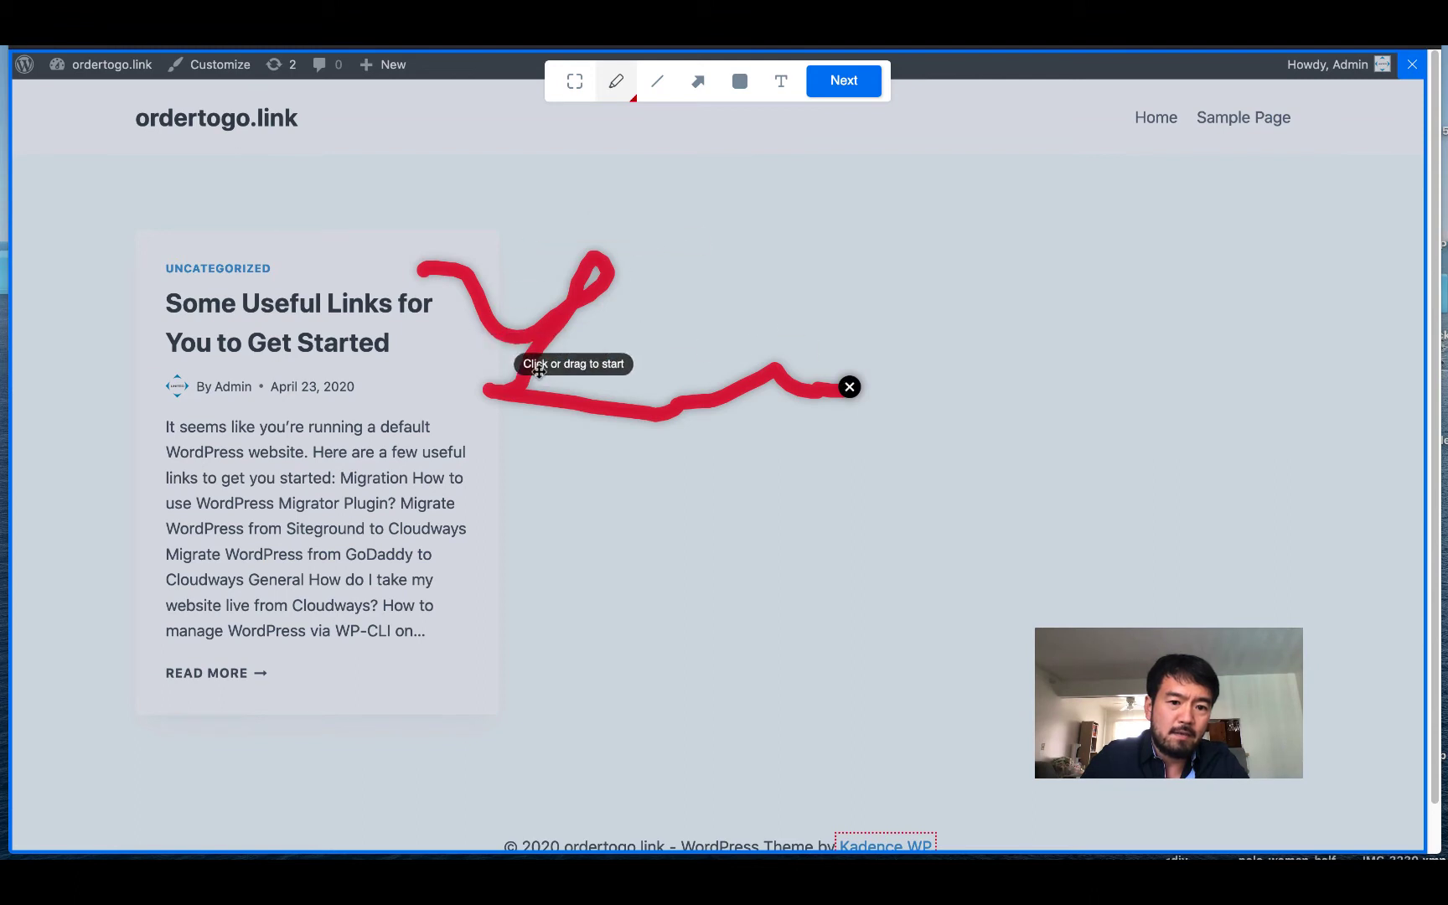
left_click(850, 387)
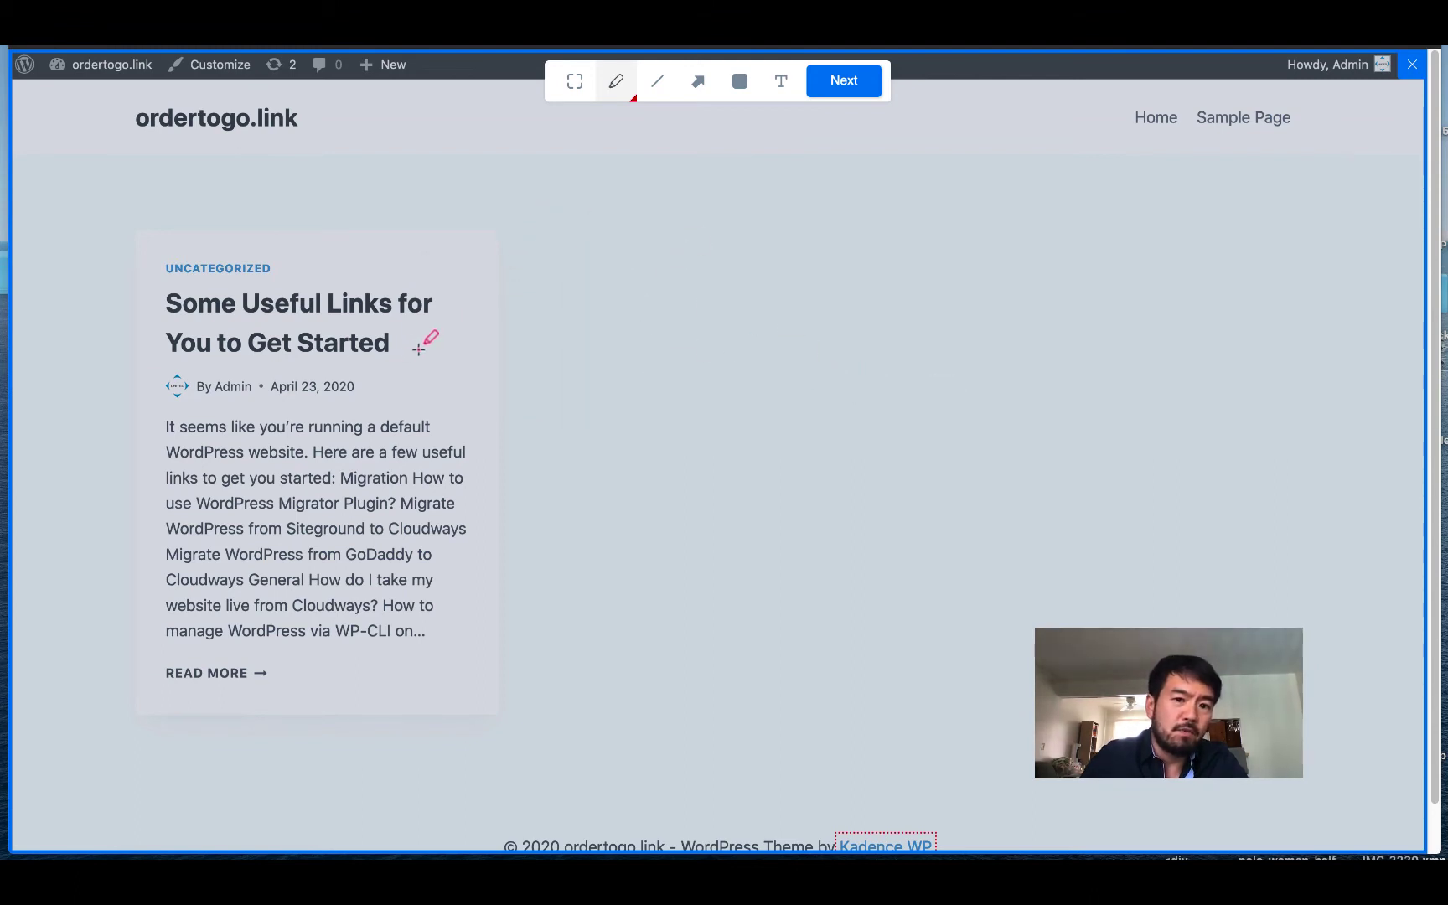
left_click_drag(170, 316, 441, 318)
left_click_drag(161, 359, 382, 357)
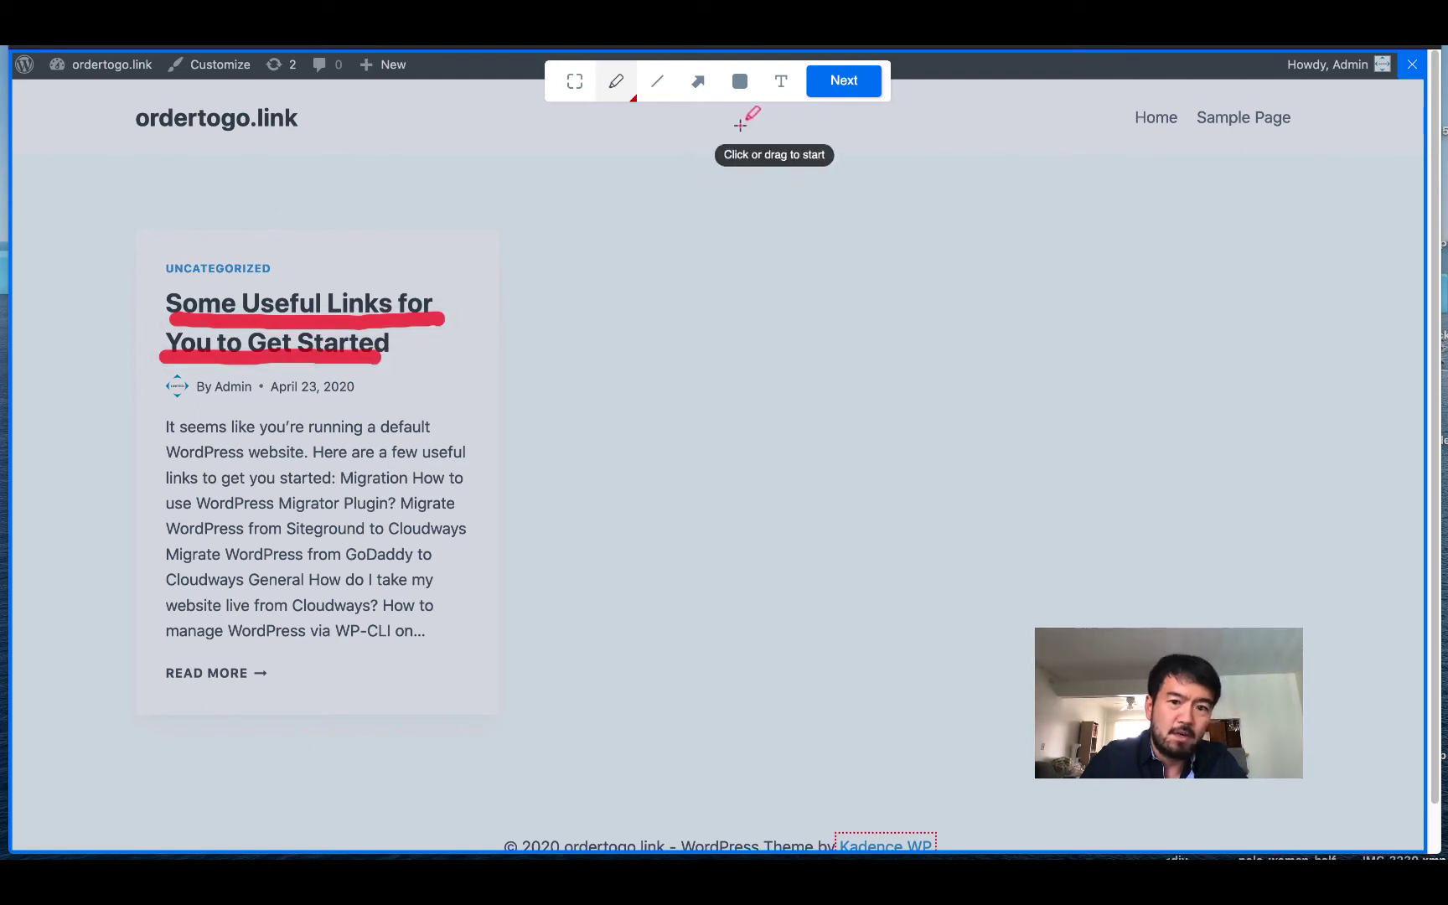
- Add text comment 1 'Change title to XYZ' beside the underlined post title
left_click(780, 84)
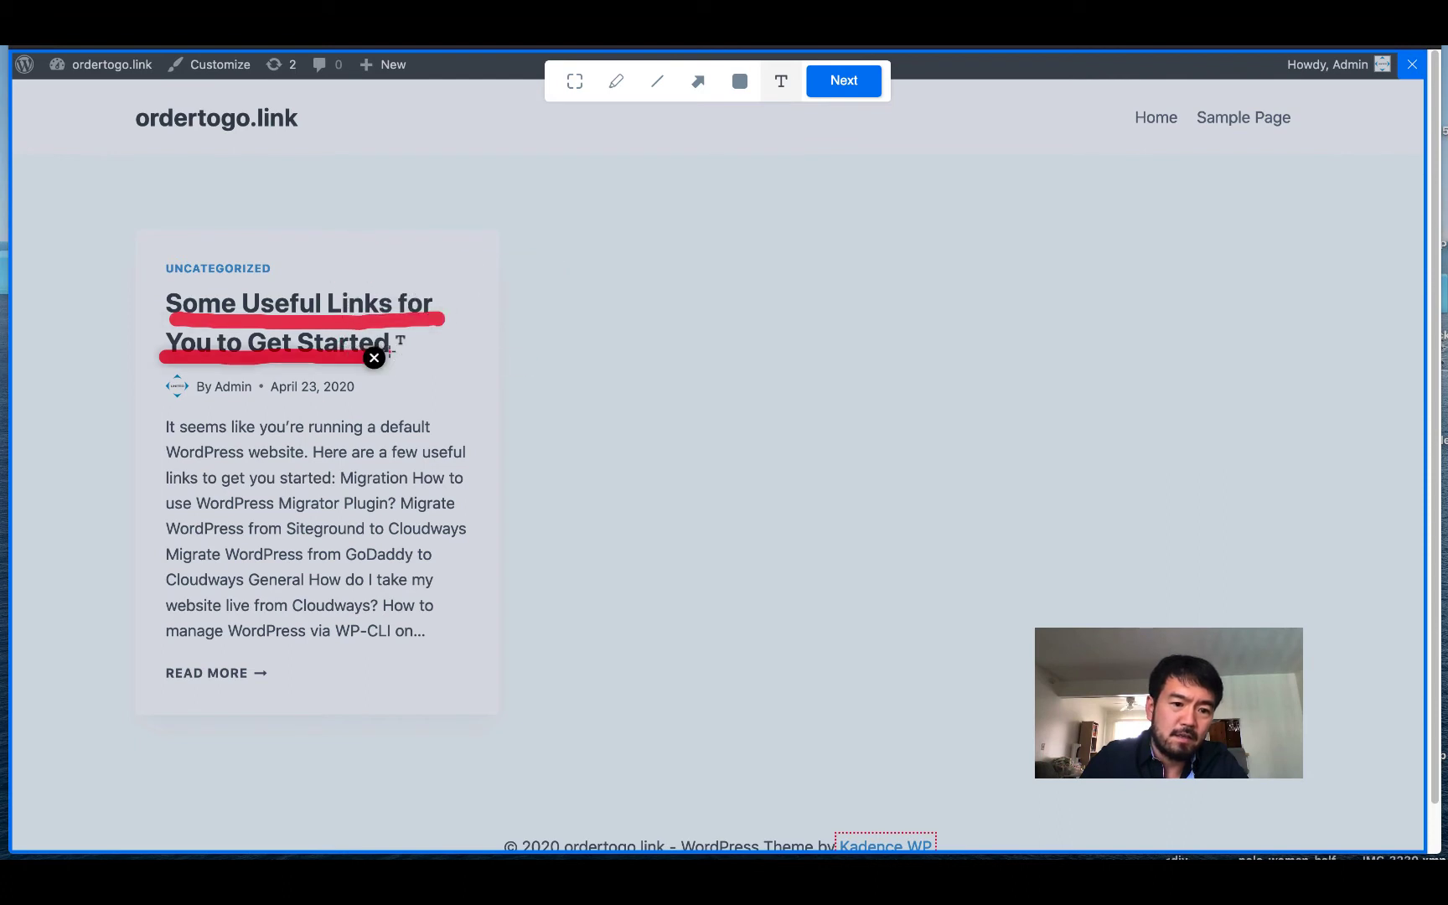
left_click(404, 344)
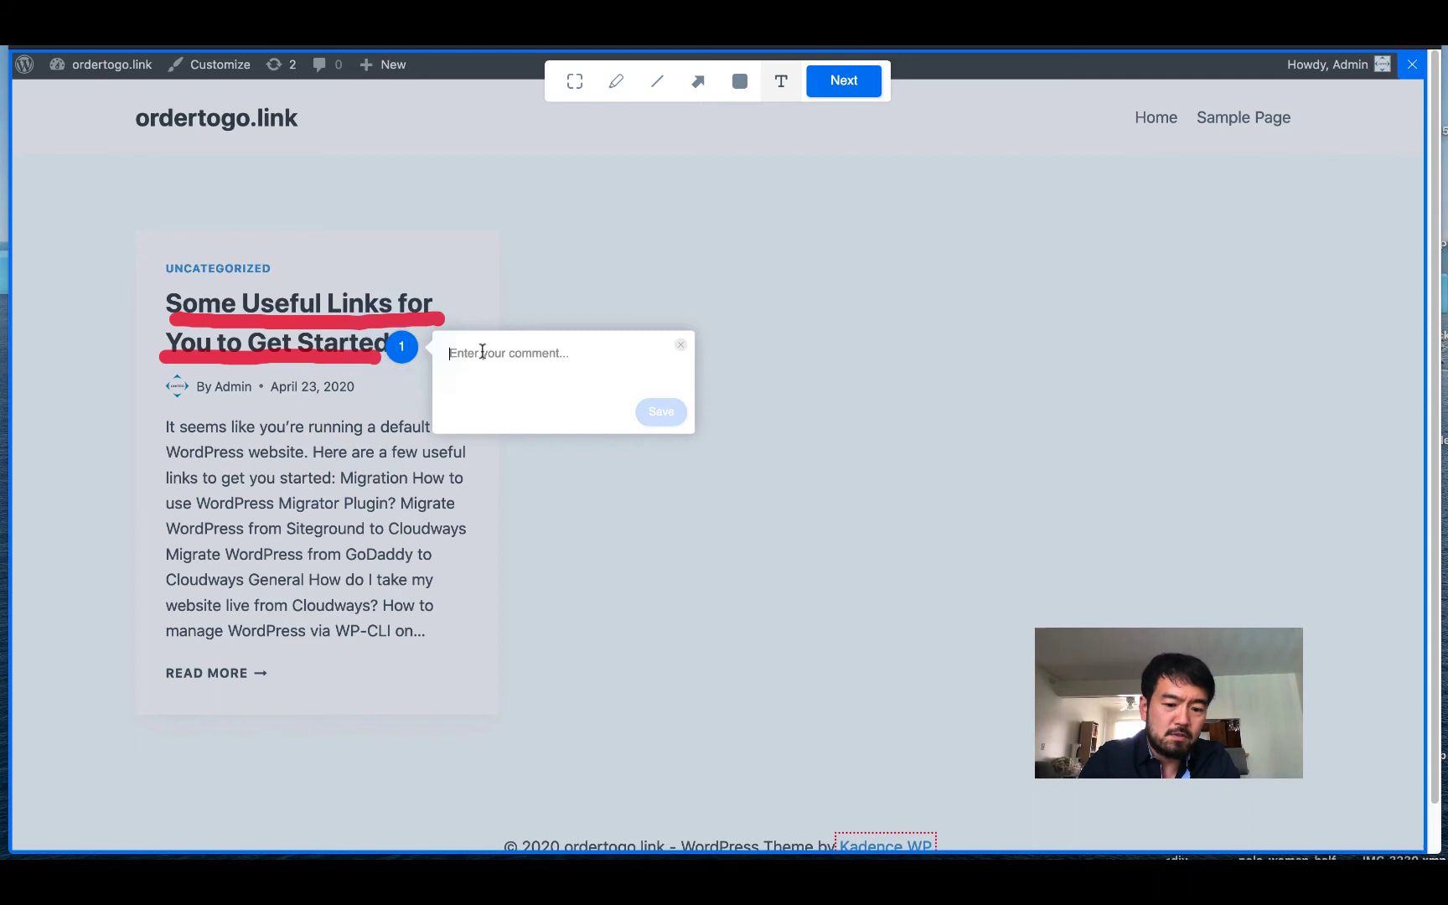
type("Change tit")
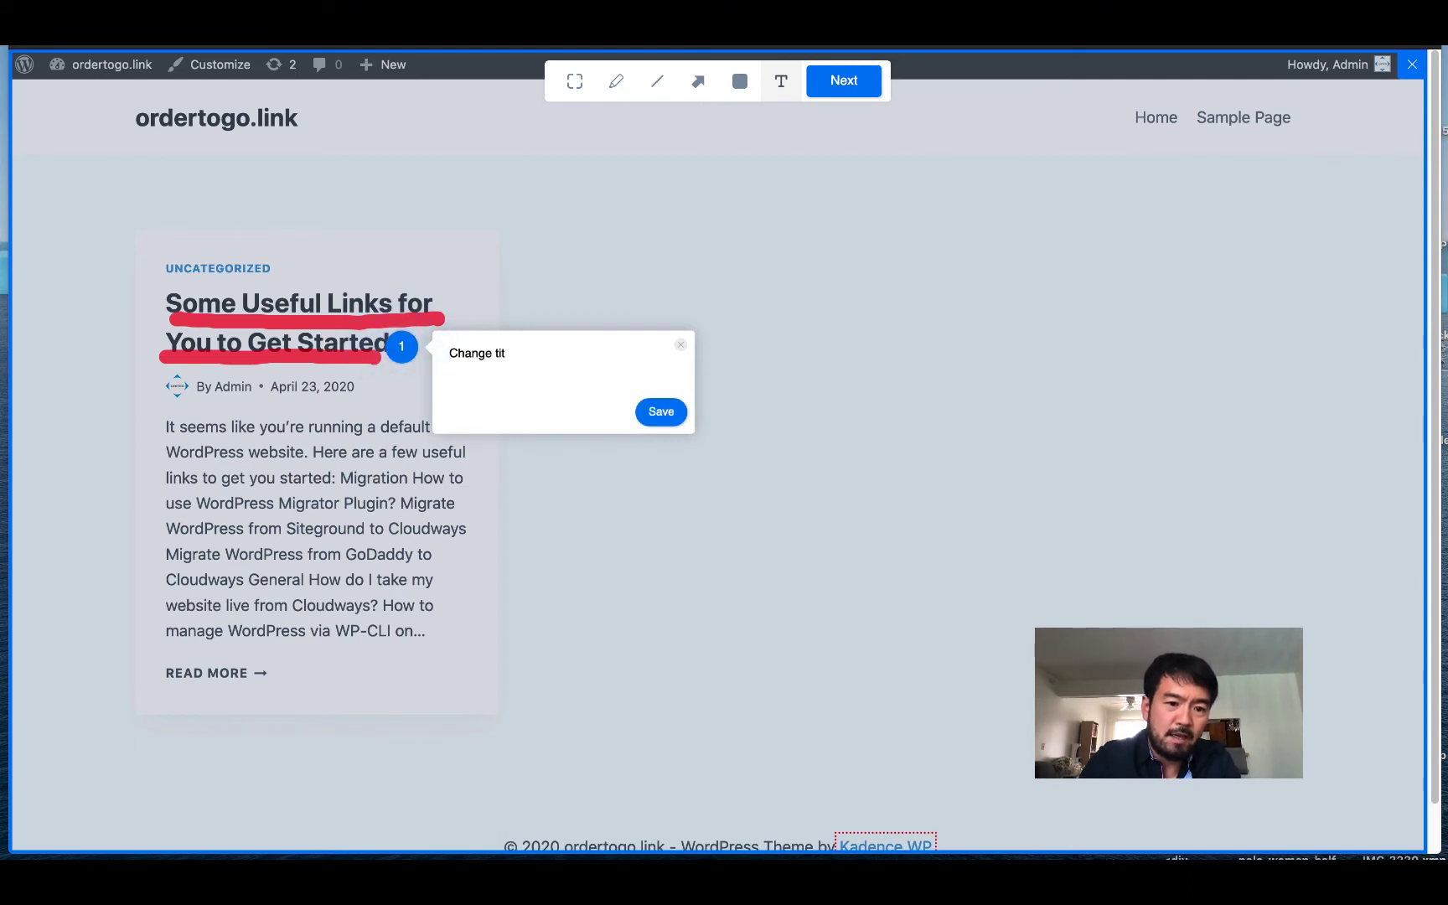
type("le to XYZ")
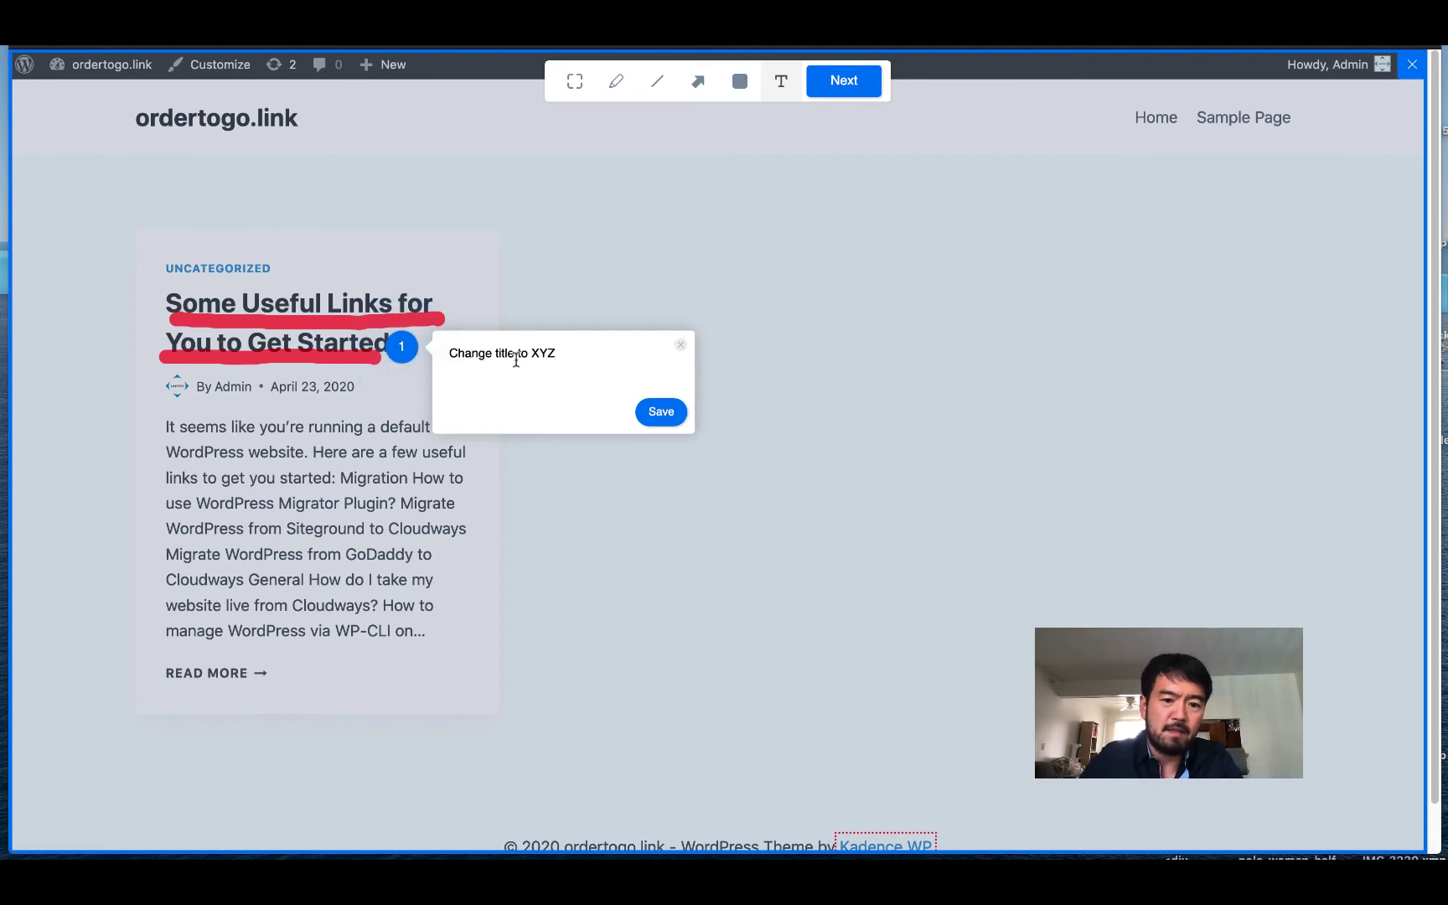
left_click(660, 412)
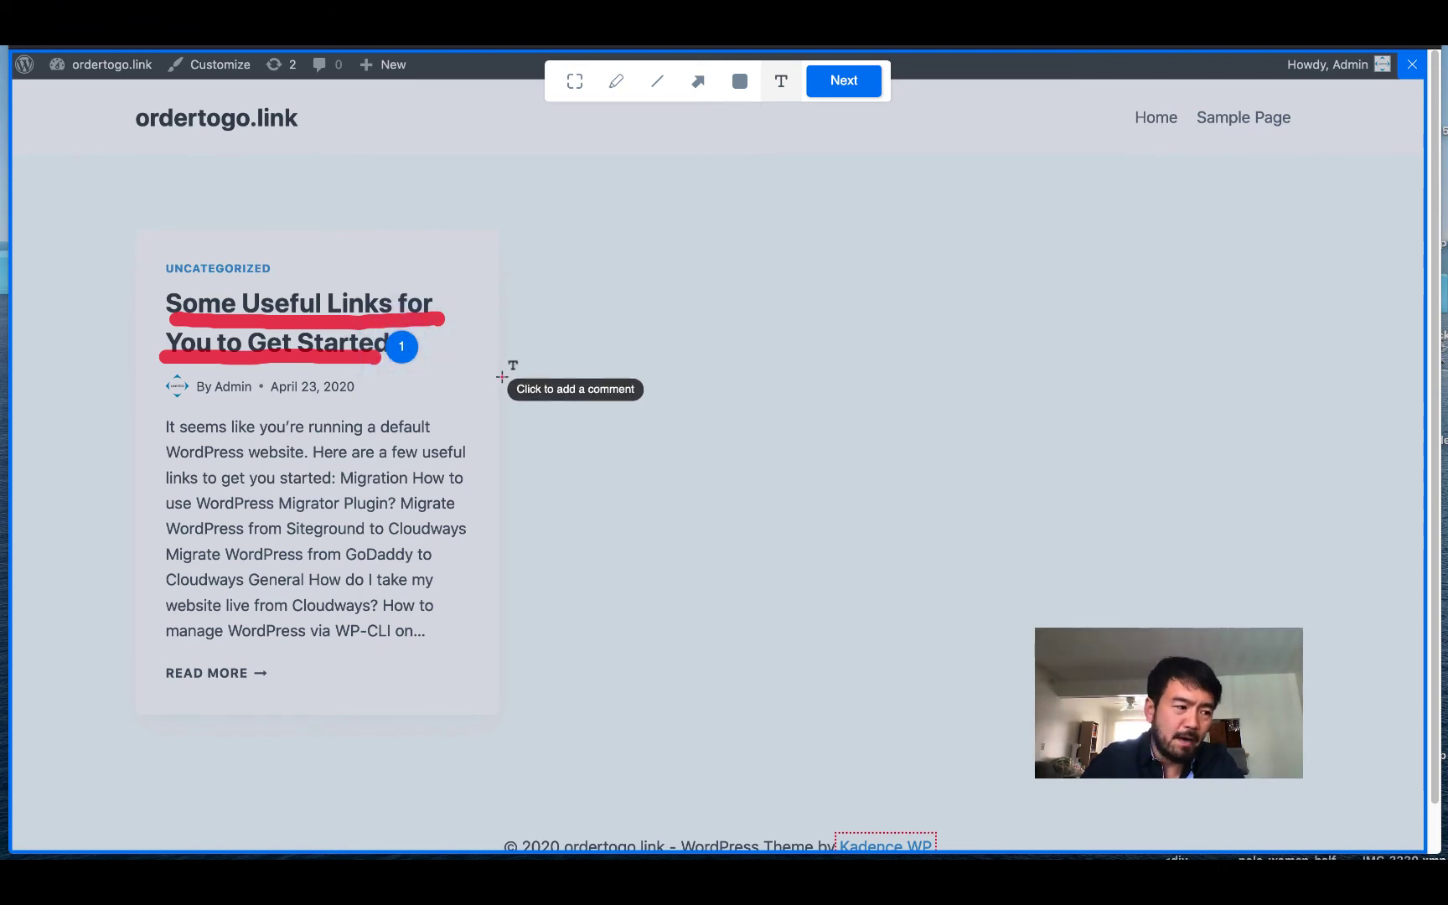
- Draw a red arrow into the empty area right of the card and pin comment 2 'Add more conetent' at its tail
left_click(697, 82)
mouse_move(578, 529)
left_mouse_down()
mouse_move(789, 414)
mouse_move(748, 462)
left_mouse_up()
left_click(781, 81)
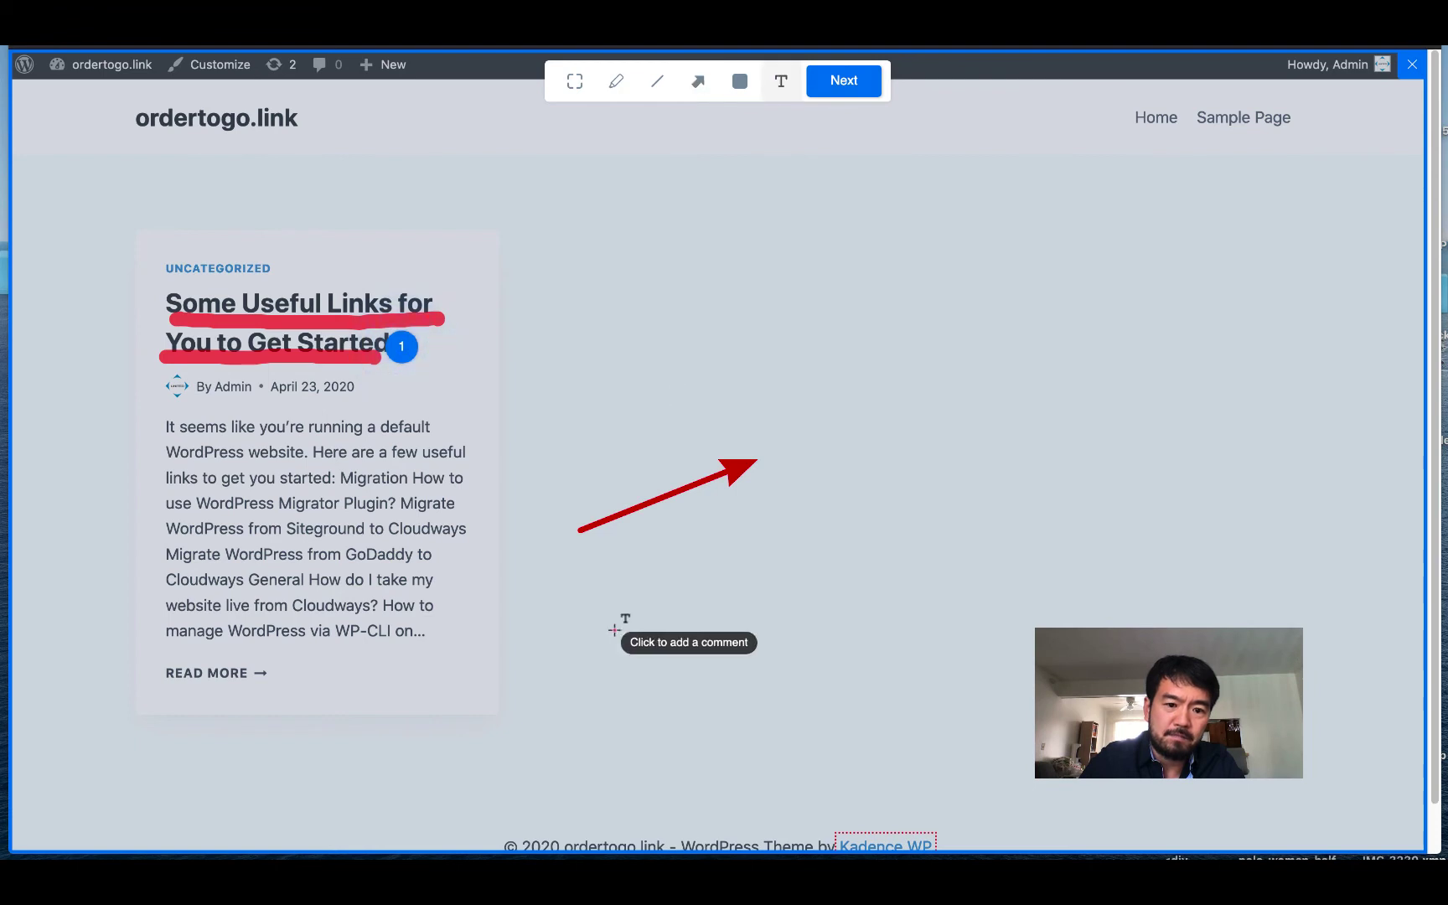
left_click(554, 542)
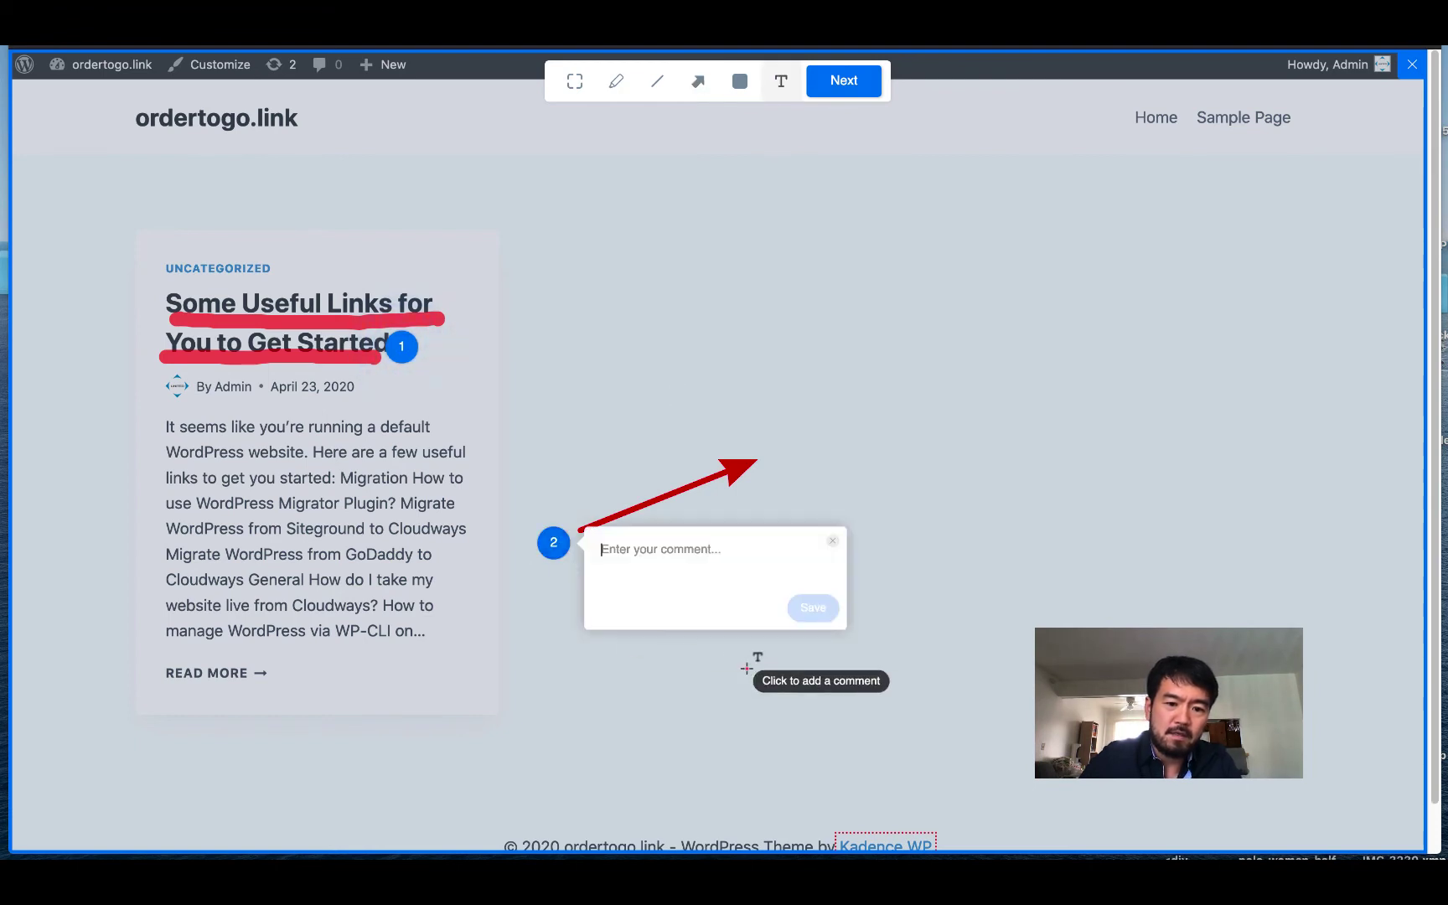
type("Add more")
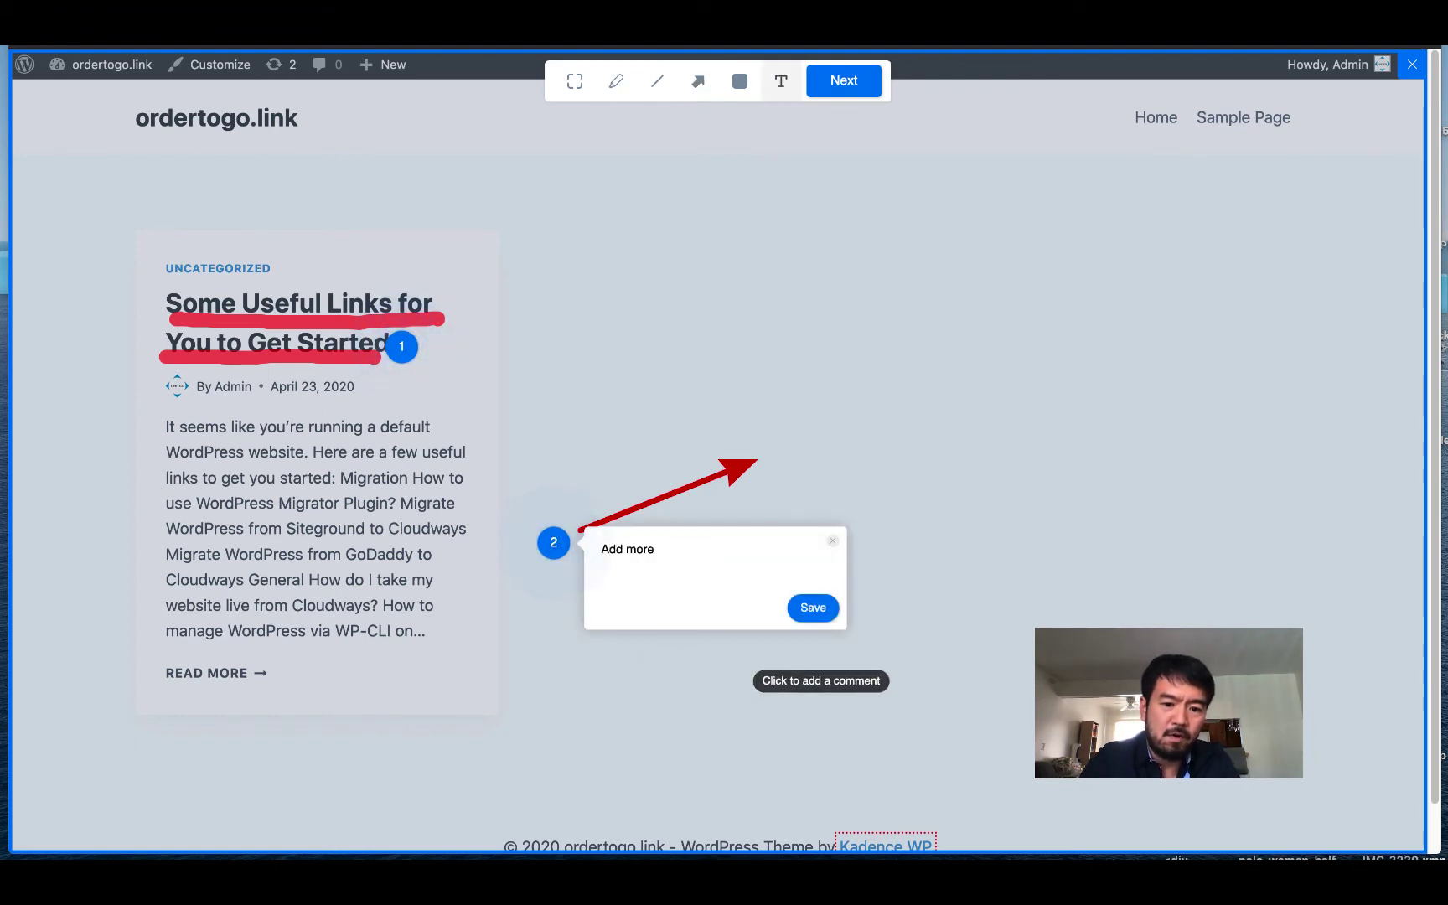
type(" cone")
type("tent")
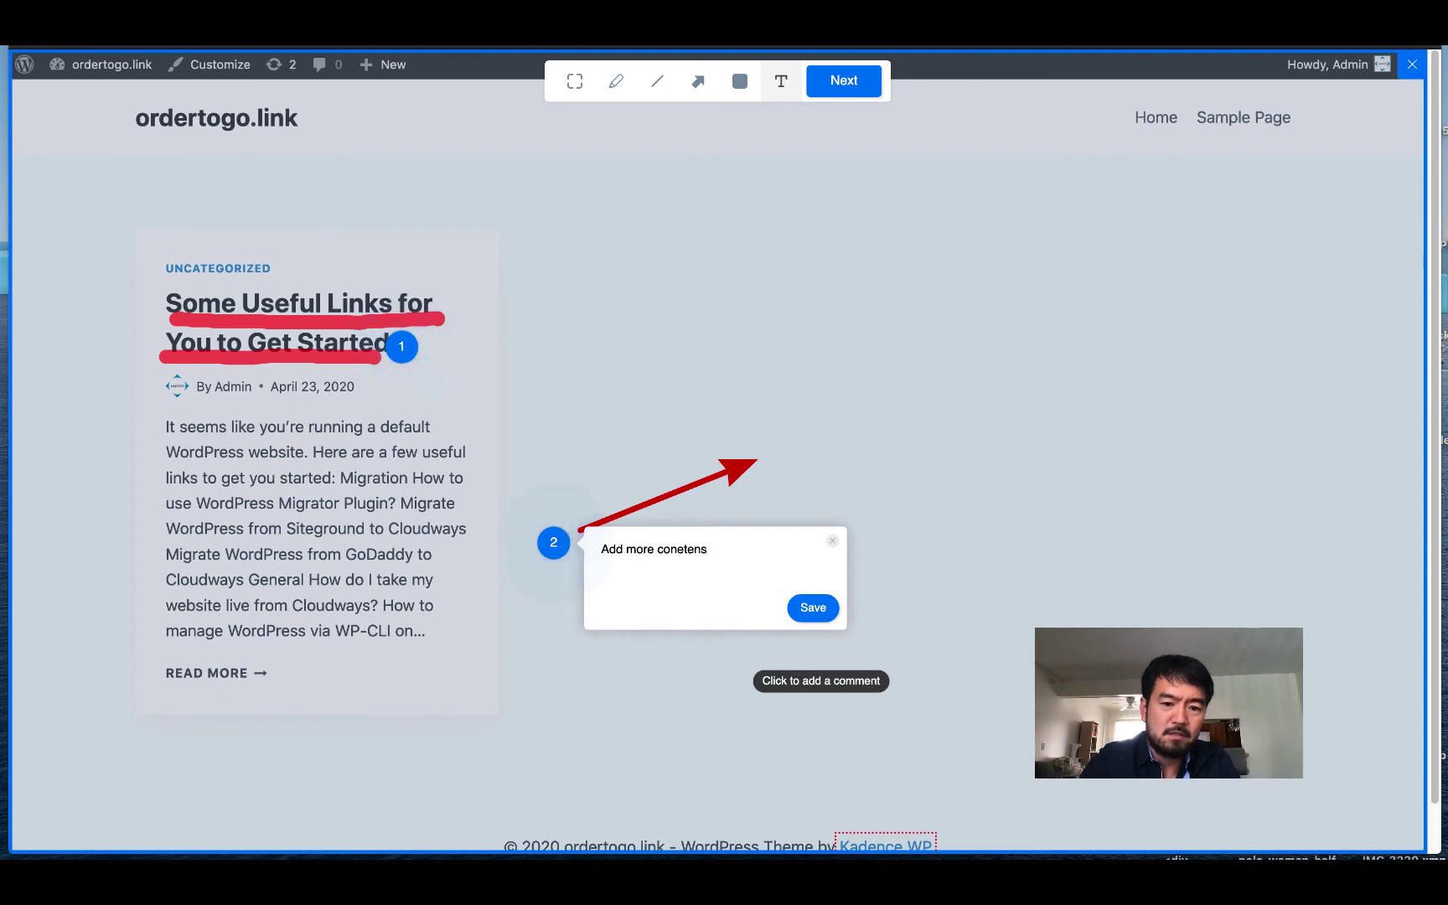
key("BackSpace")
type("t")
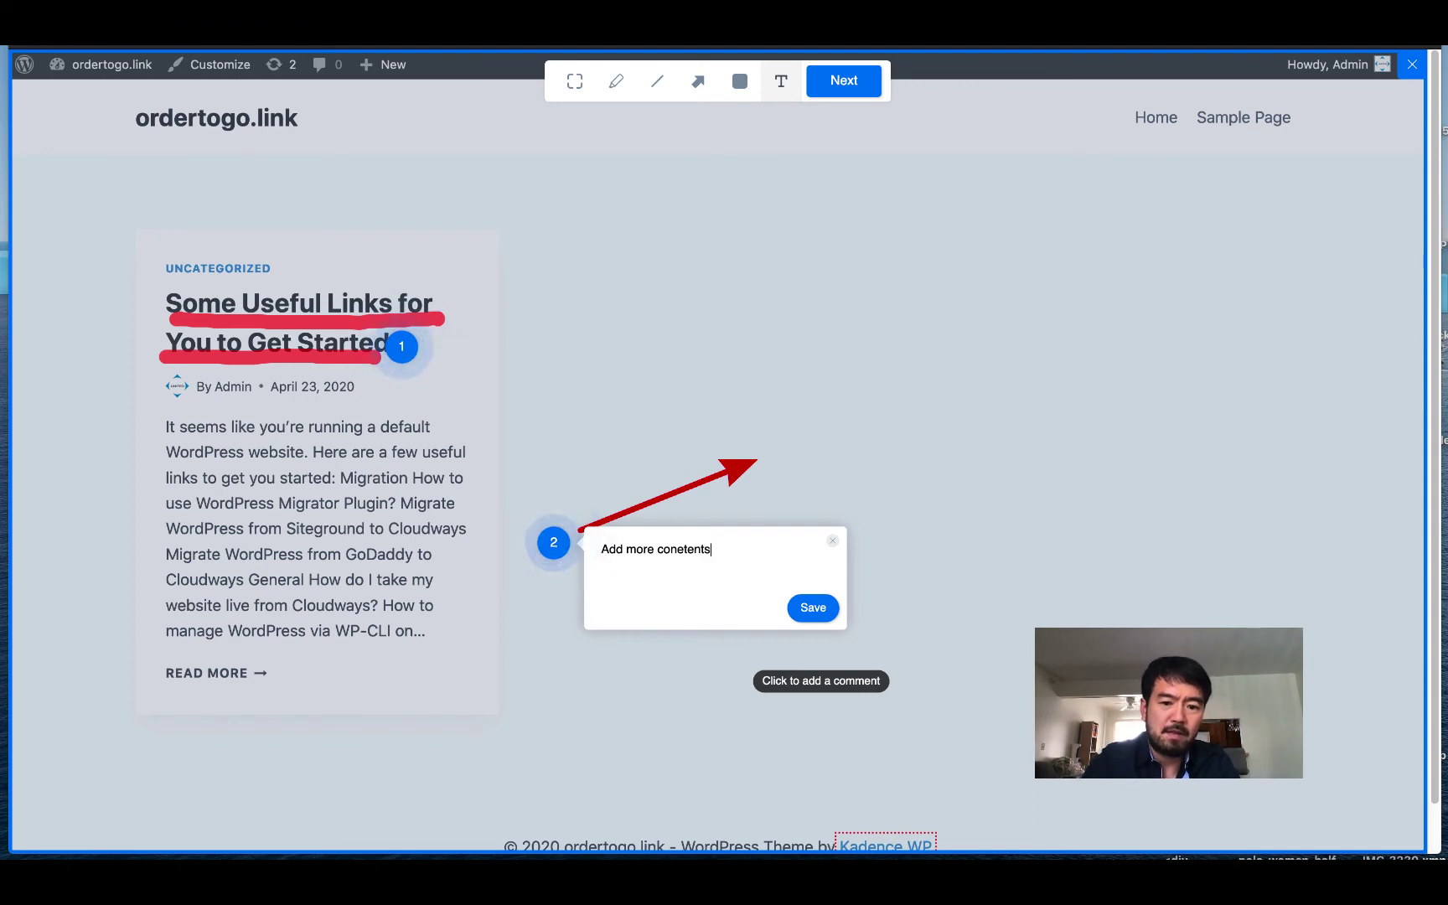
left_click(811, 606)
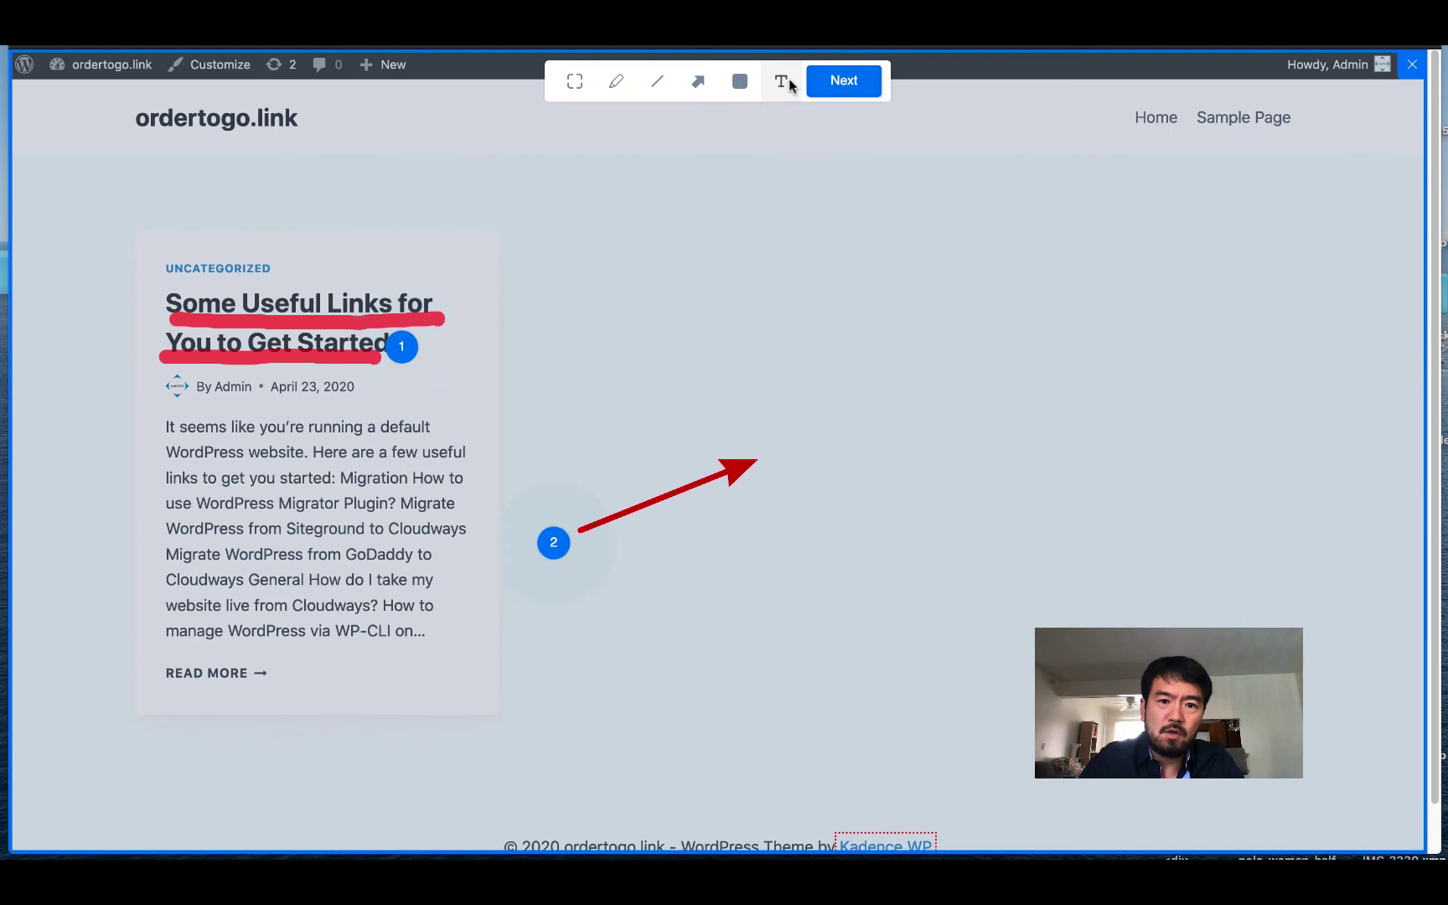
- Box the Home and Sample Page menu in red, discard a trial blackout box, and add an arrow up to it
left_click(617, 83)
left_click(575, 81)
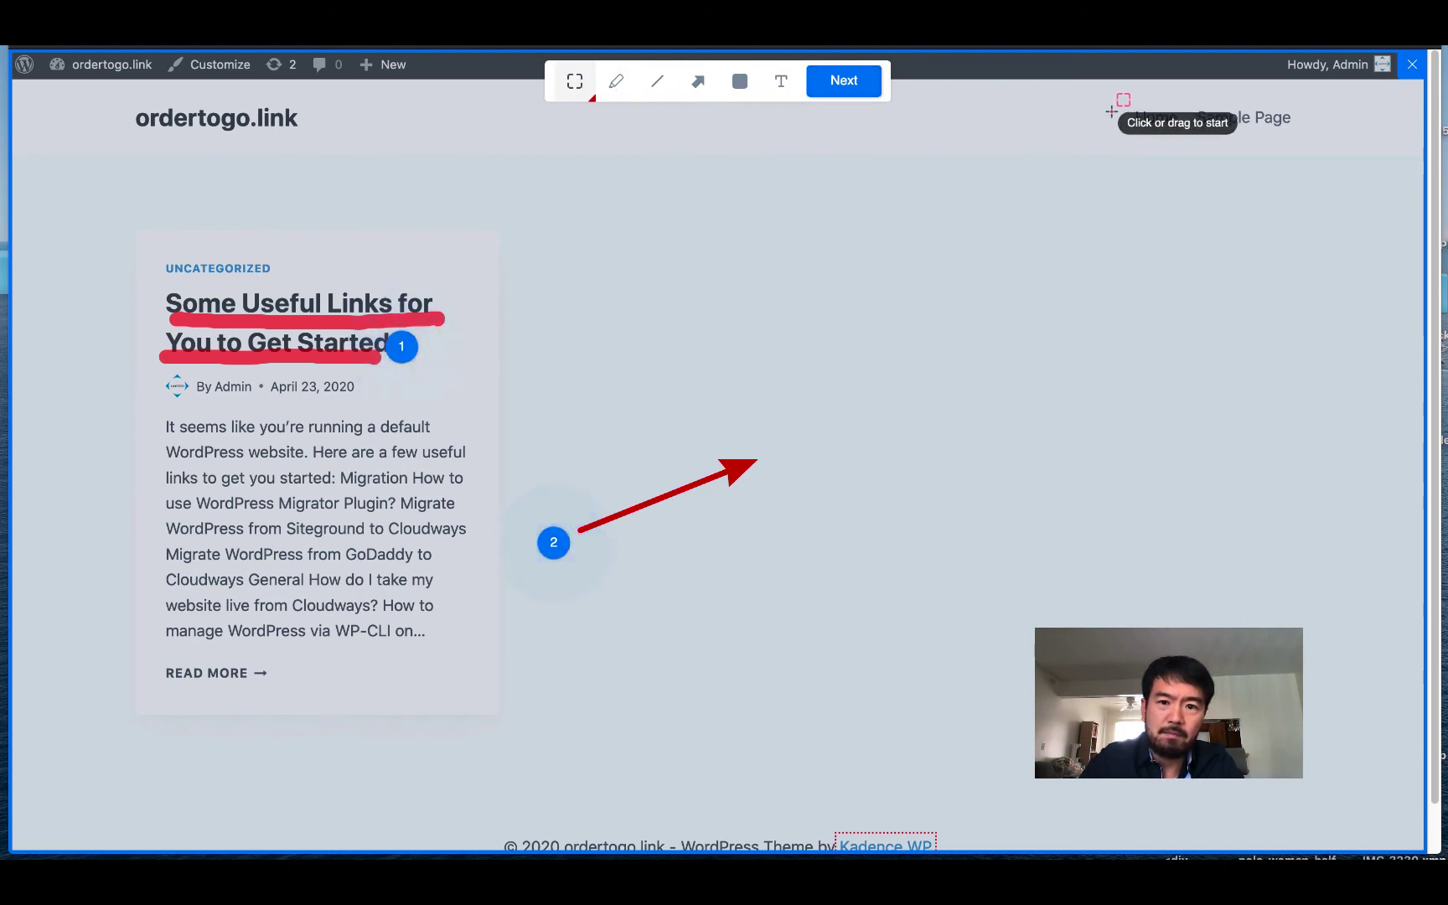
left_click_drag(973, 81, 1376, 150)
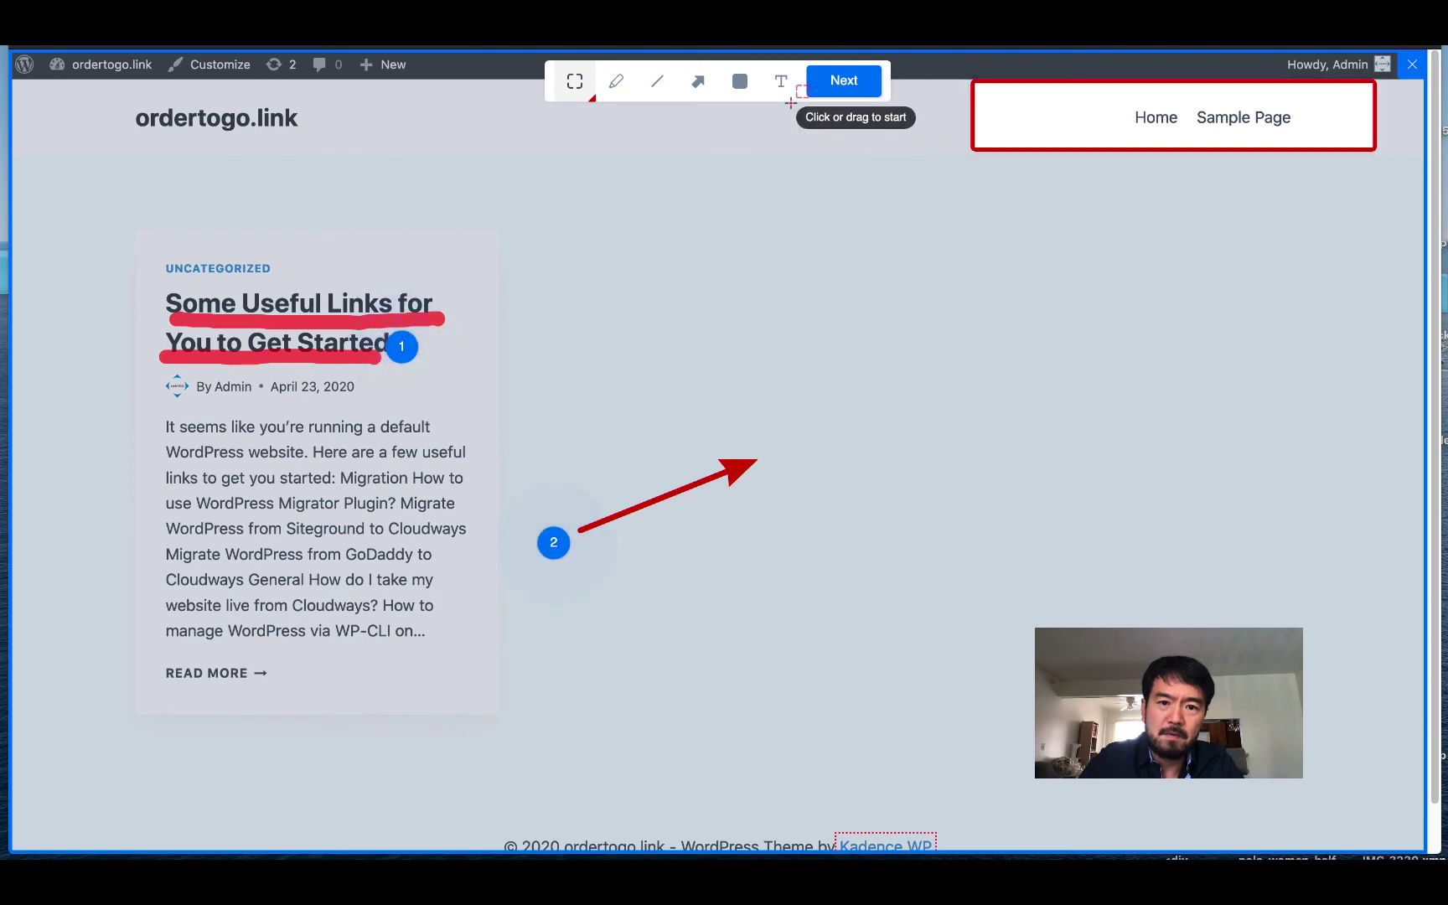
left_click(740, 84)
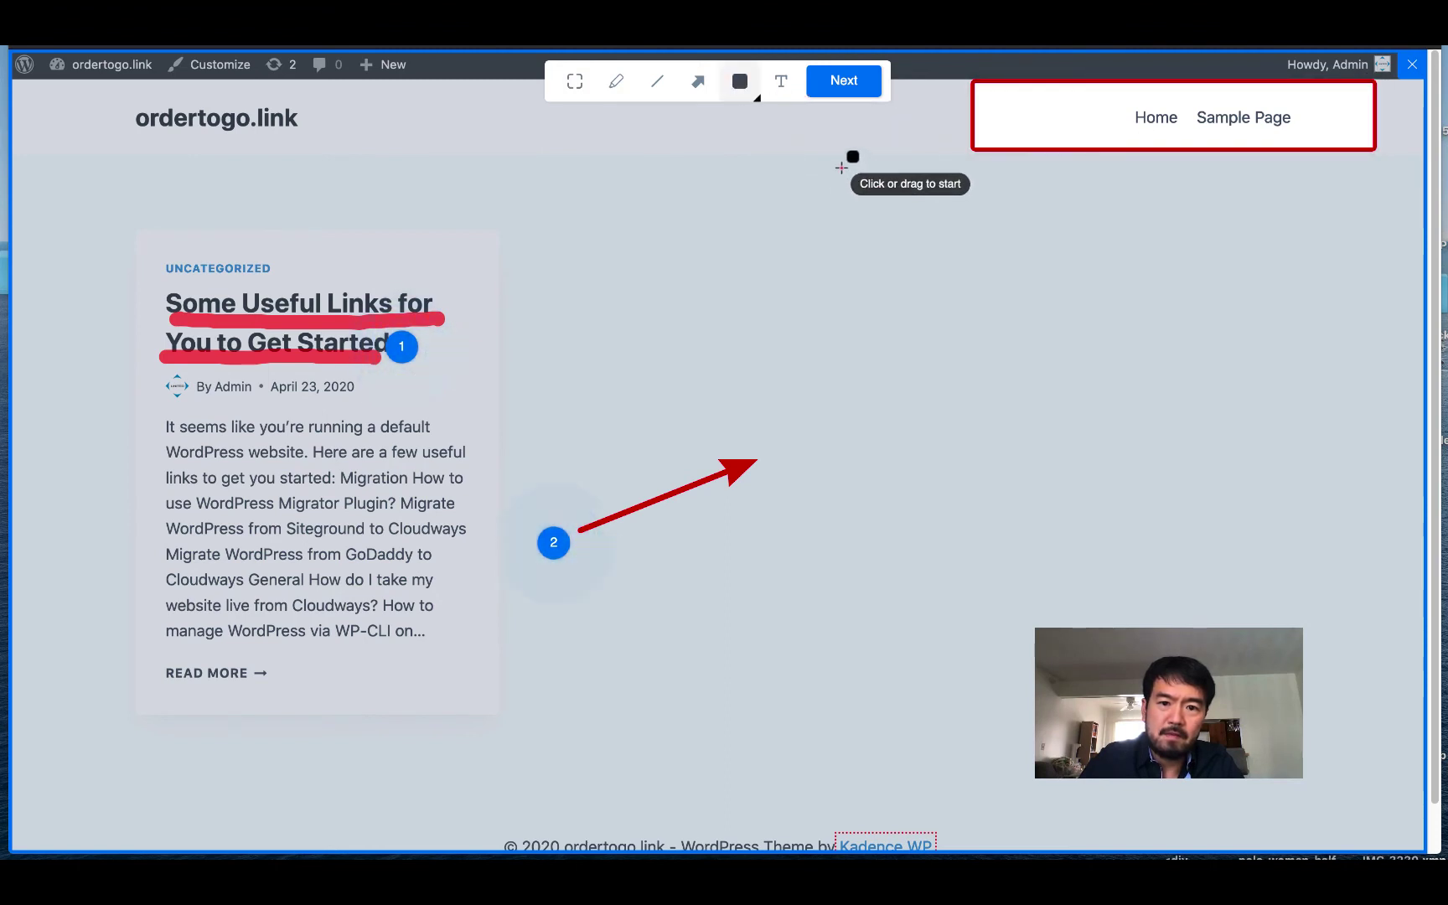
left_click_drag(841, 167, 1110, 256)
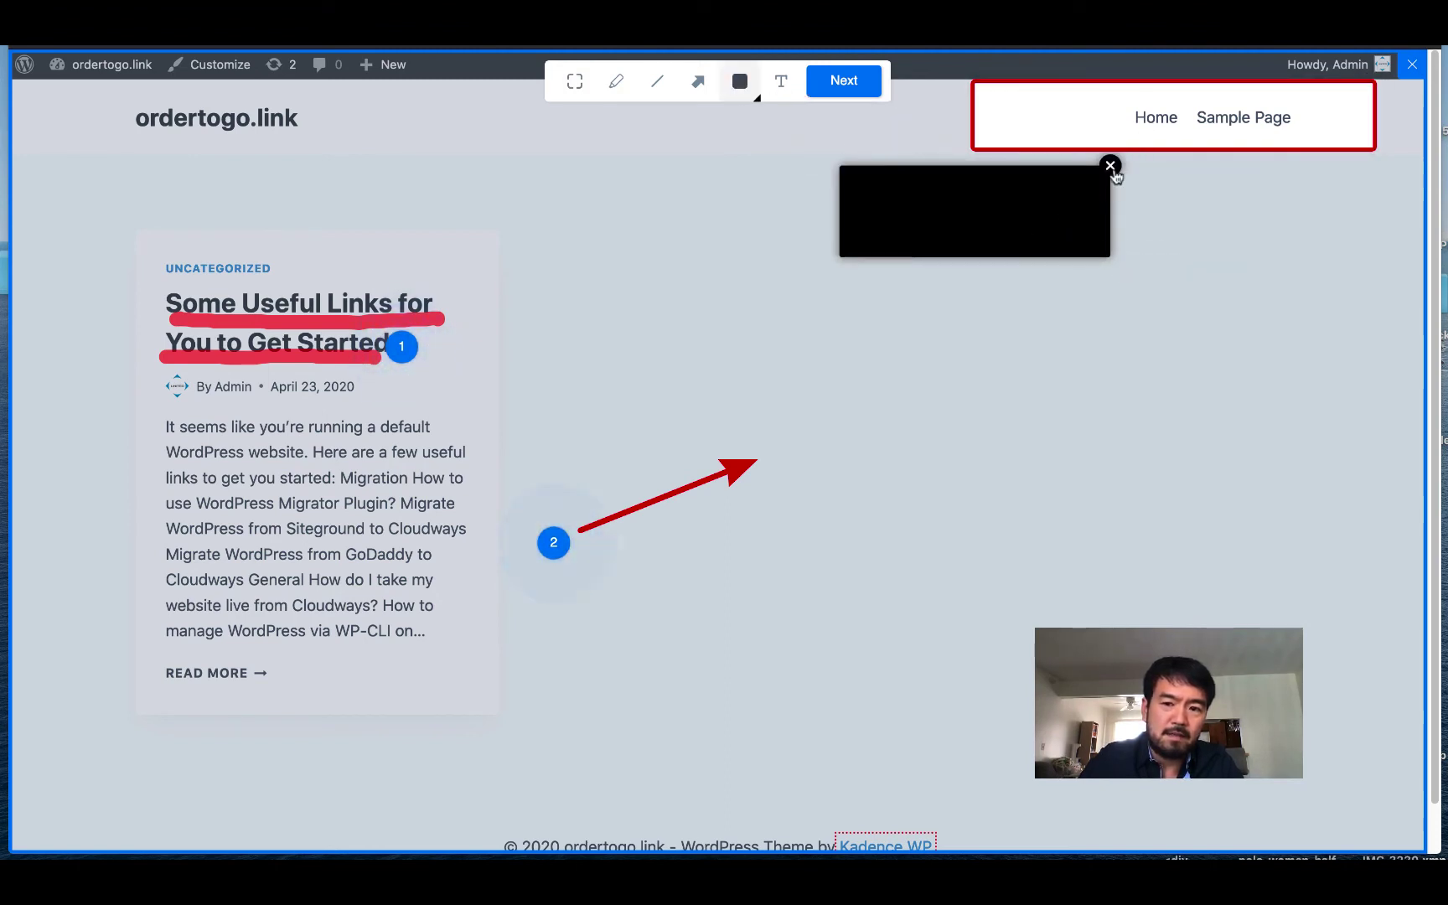
left_click_drag(1115, 174, 1044, 202)
left_click(1042, 193)
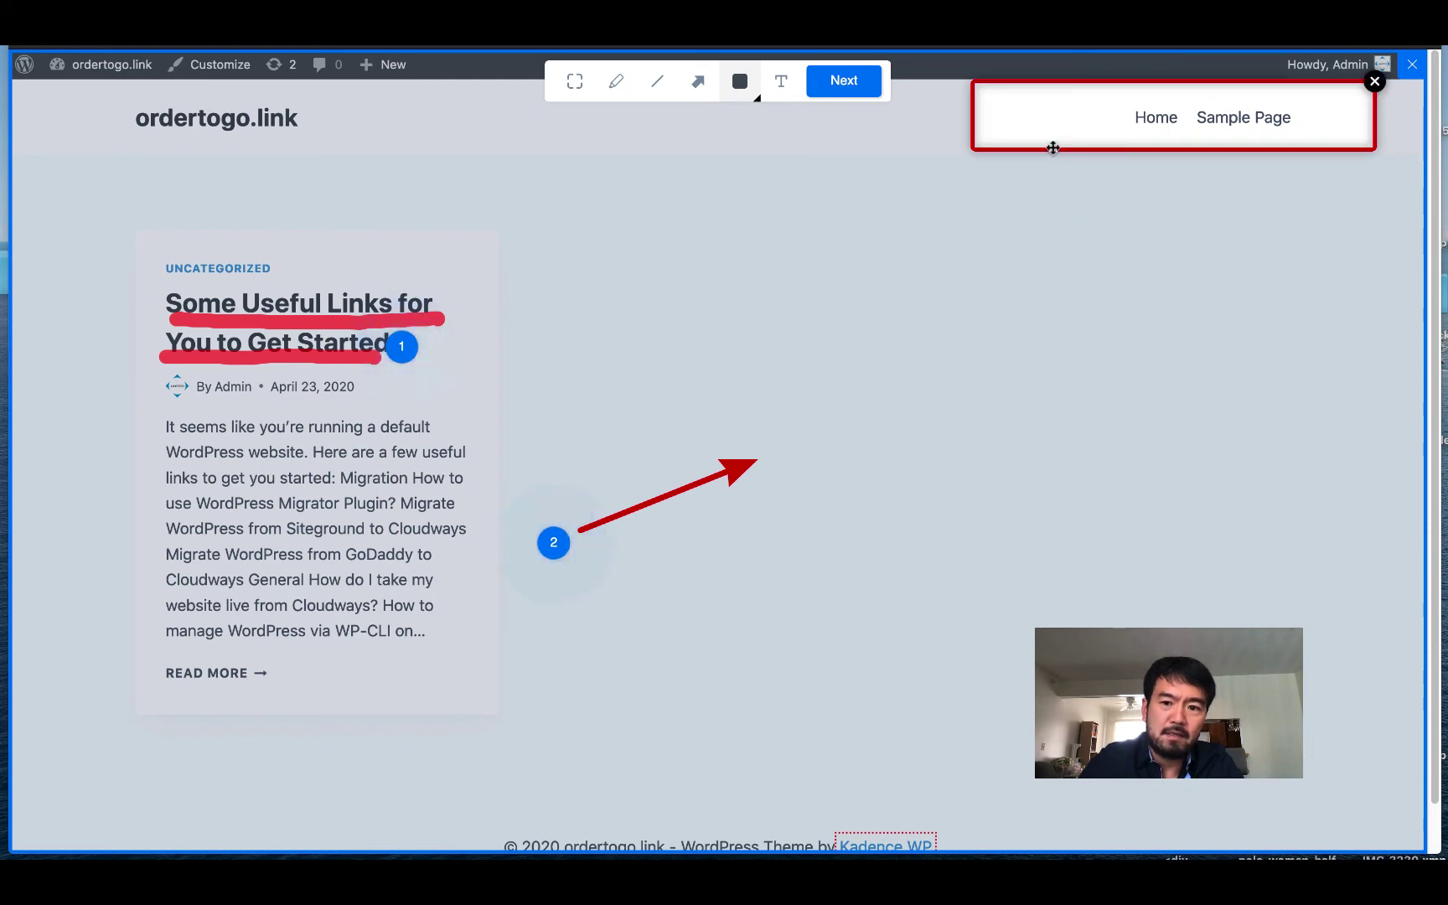
mouse_move(1053, 148)
left_mouse_down()
mouse_move(1011, 192)
mouse_move(1049, 149)
left_mouse_up()
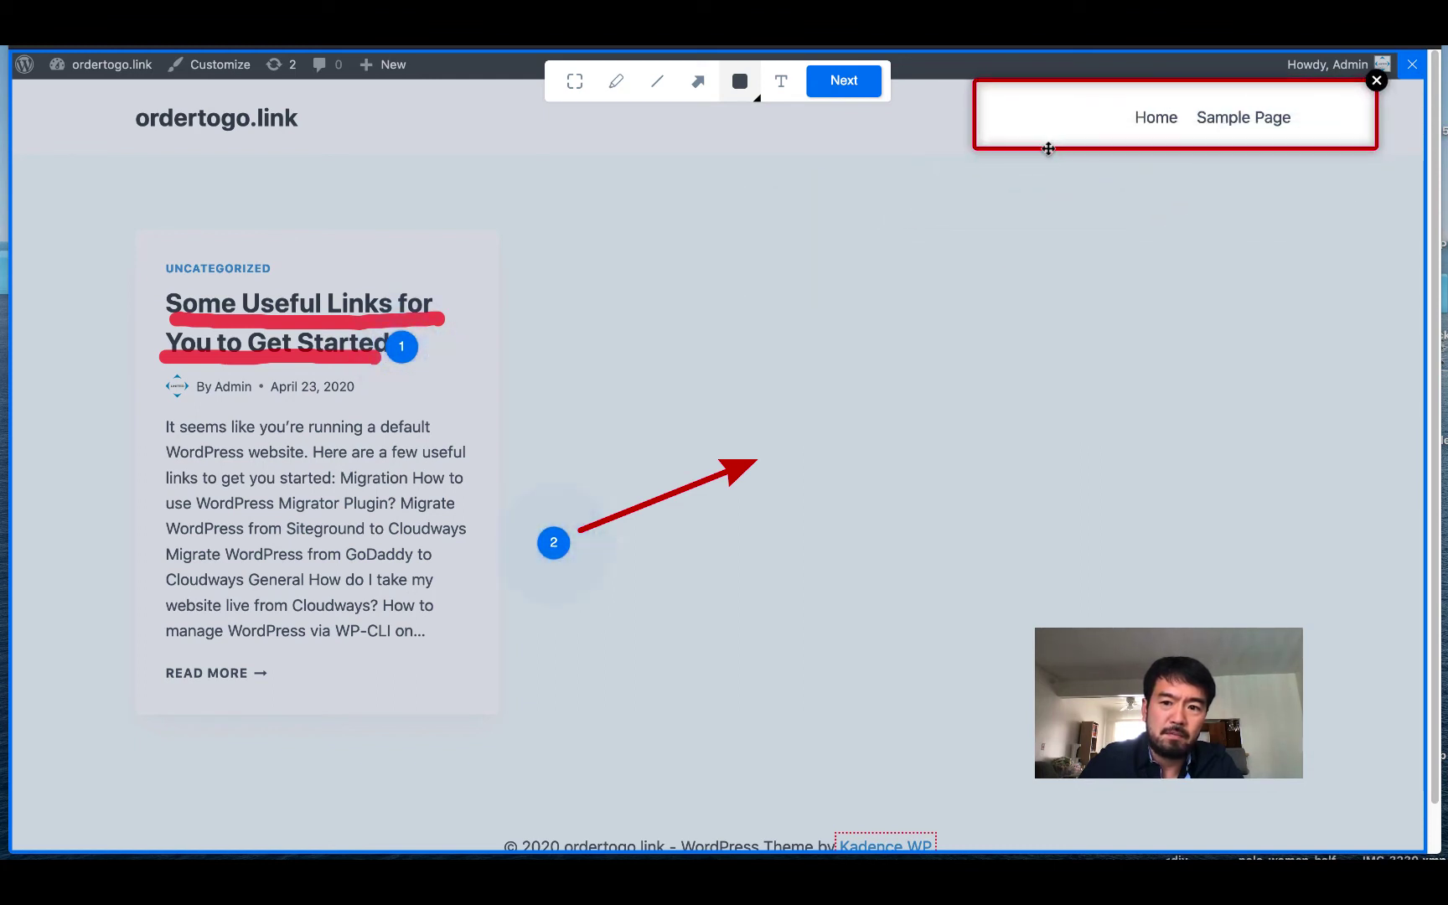
left_click(697, 81)
left_click_drag(945, 235, 1039, 122)
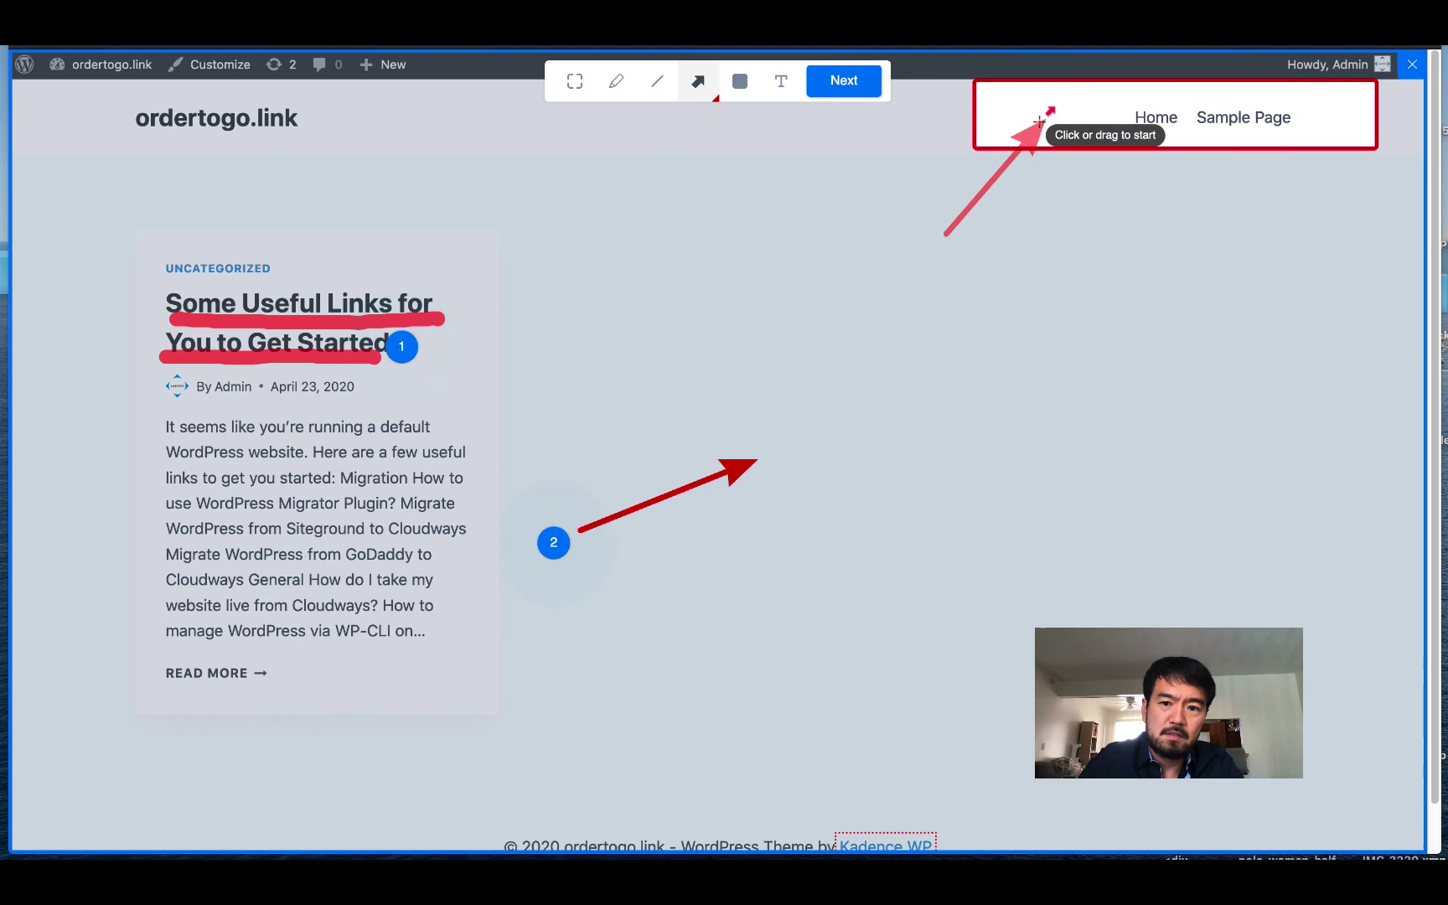
- Pin comment 3 'Add new menu About US' at the tail of the menu arrow
left_click(781, 81)
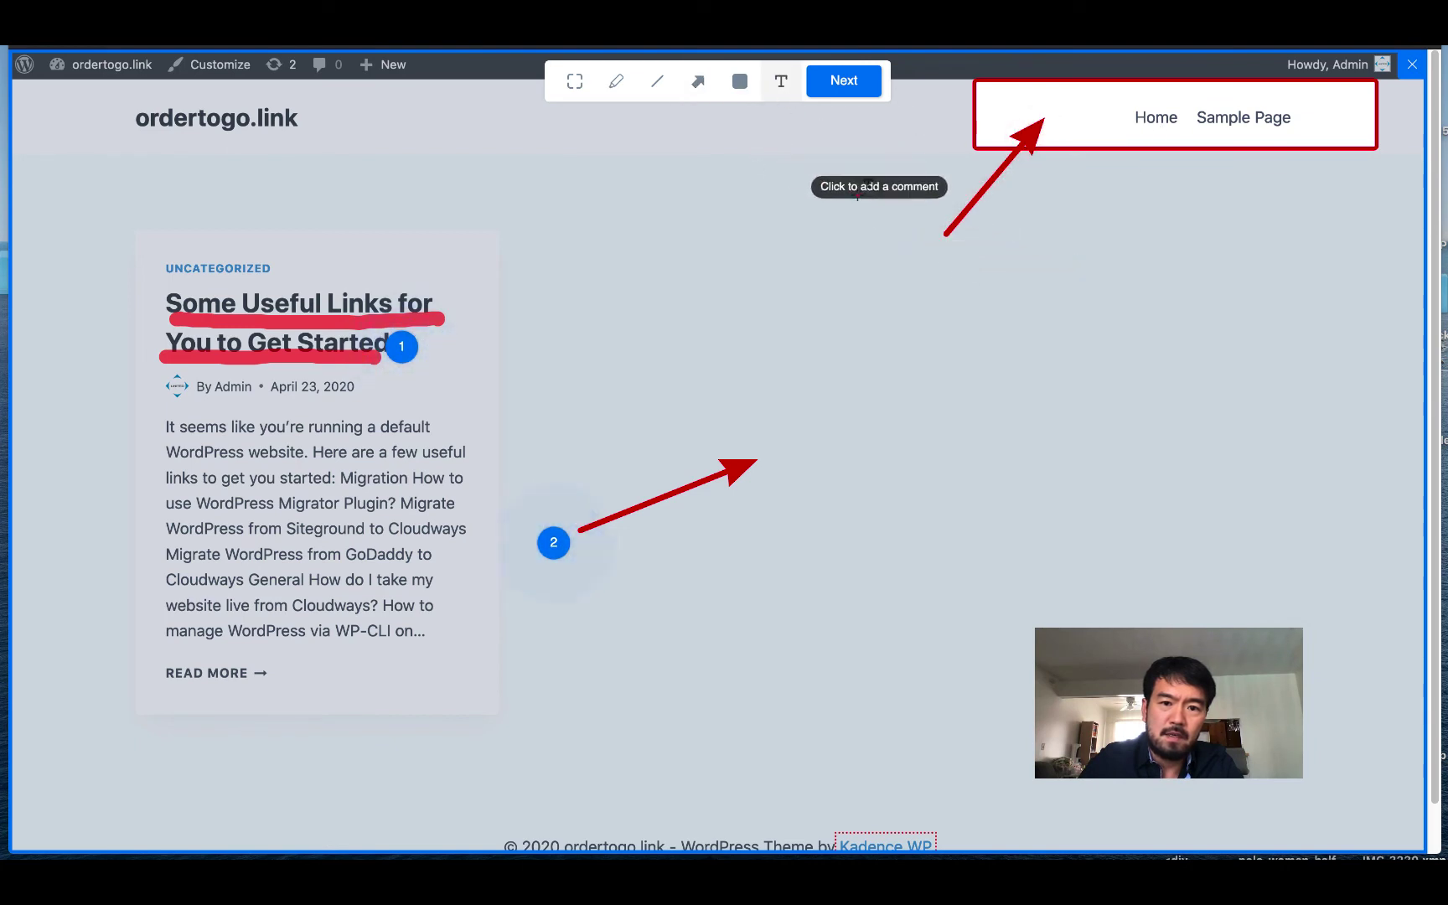
left_click(938, 241)
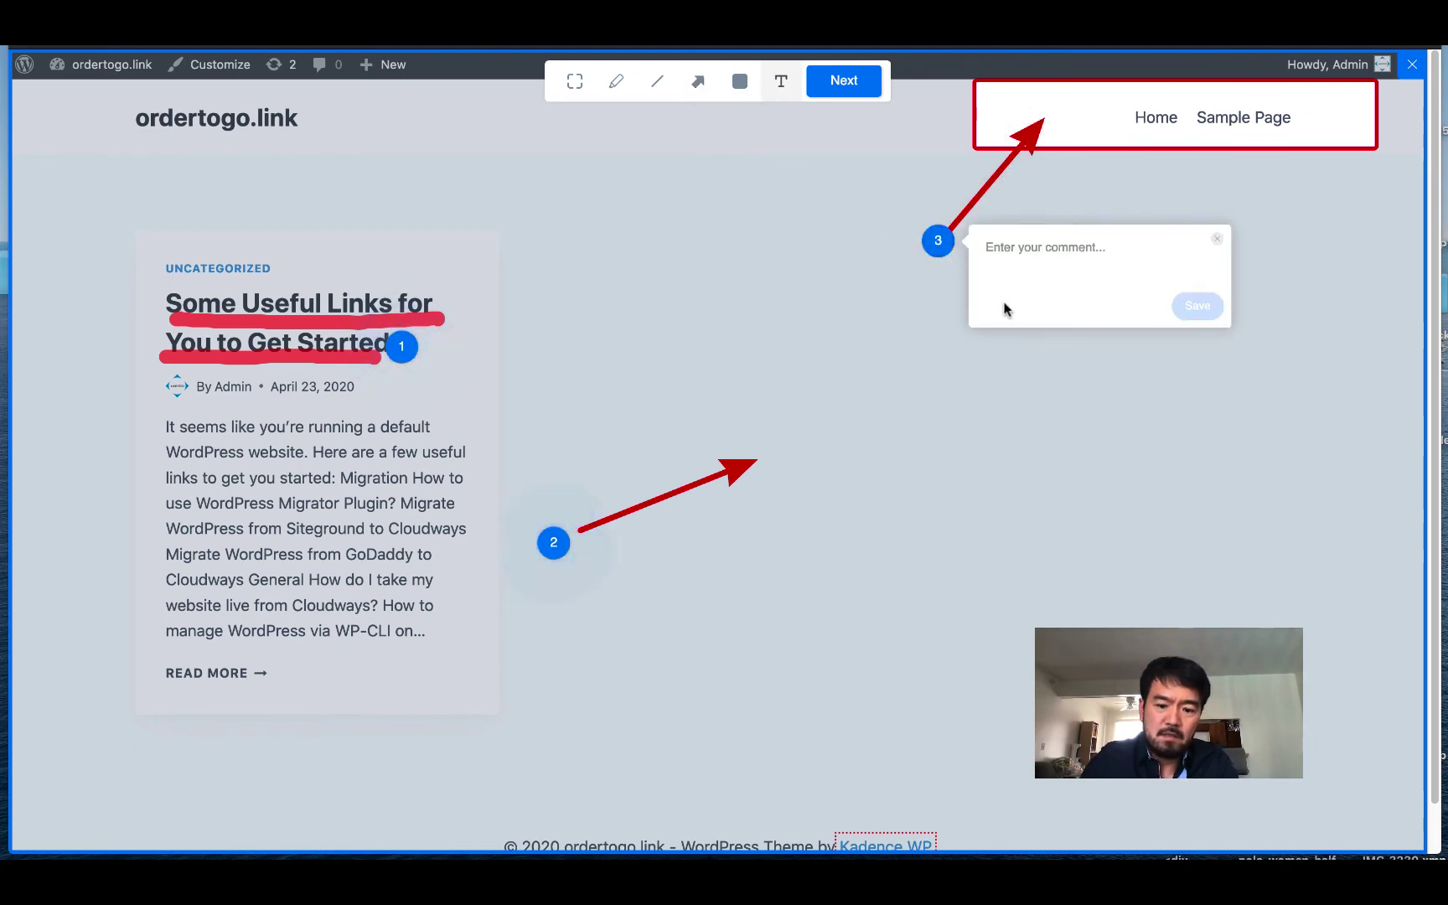
type("Add new me")
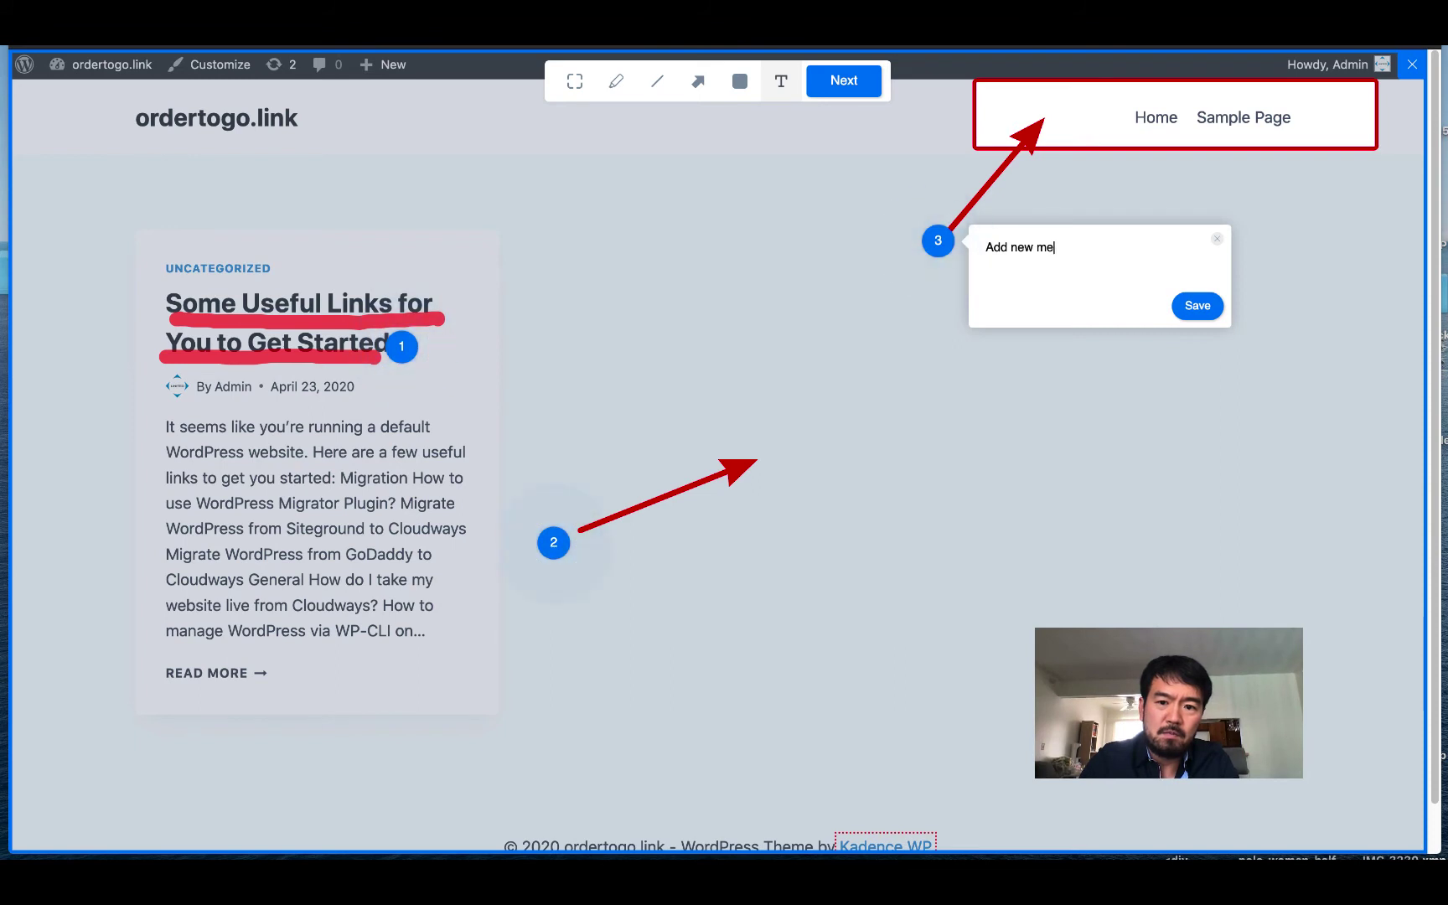
type("nu About ")
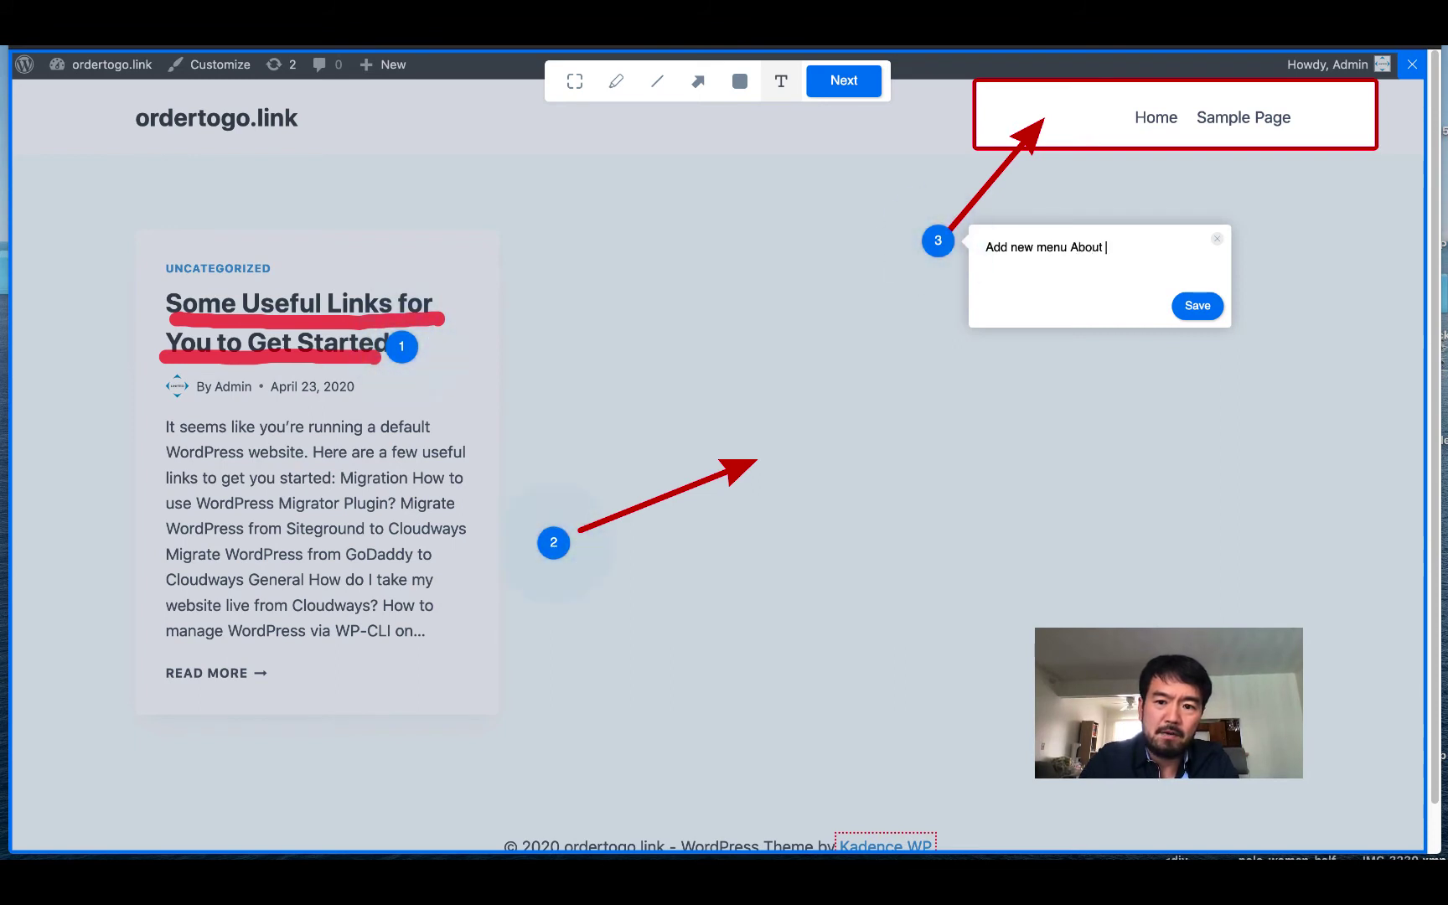
type("US")
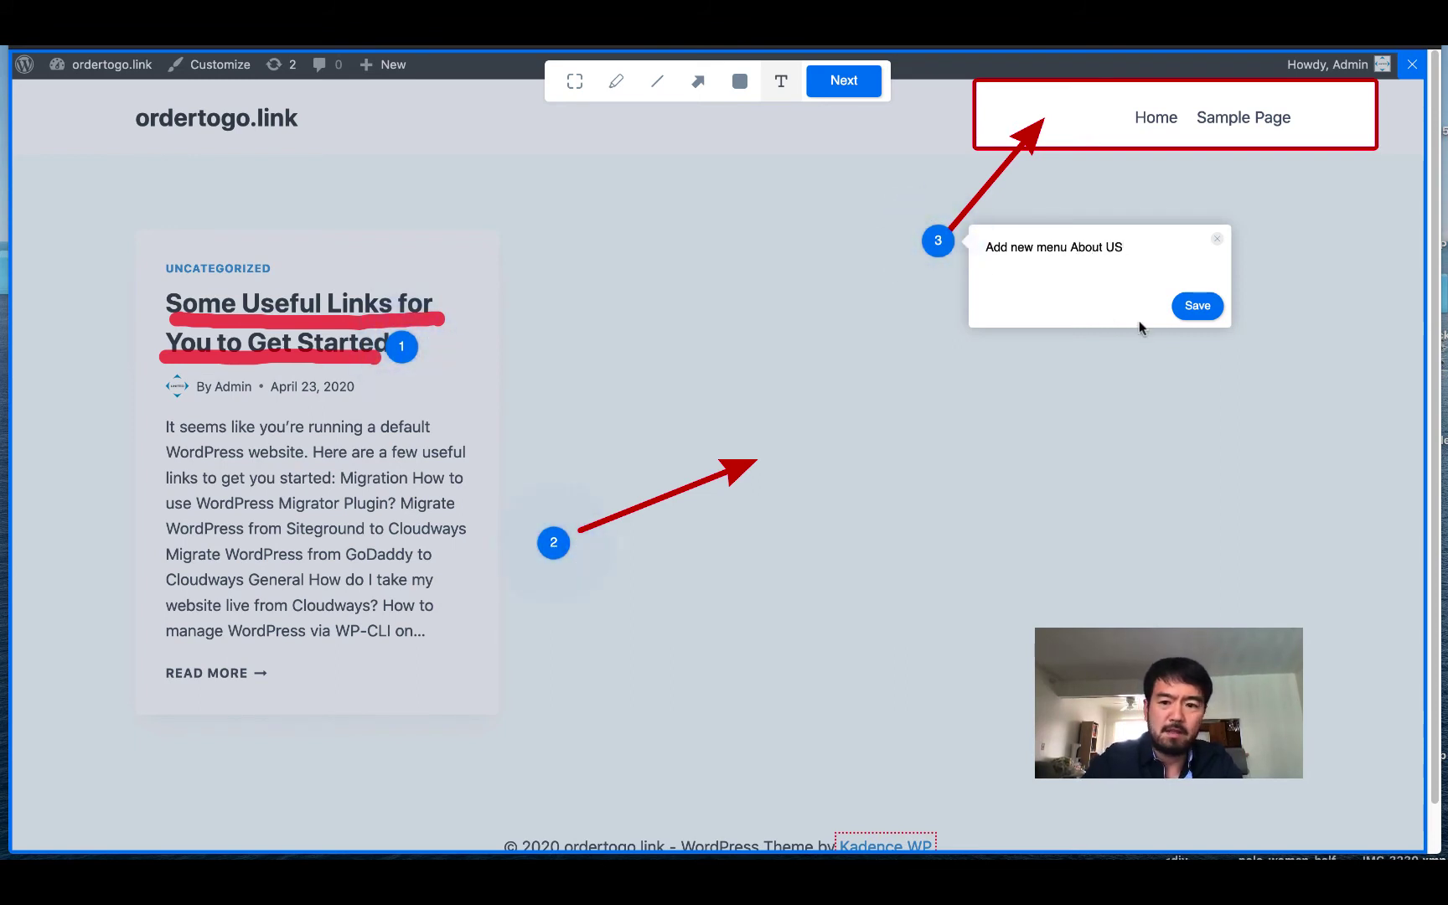
left_click(1202, 305)
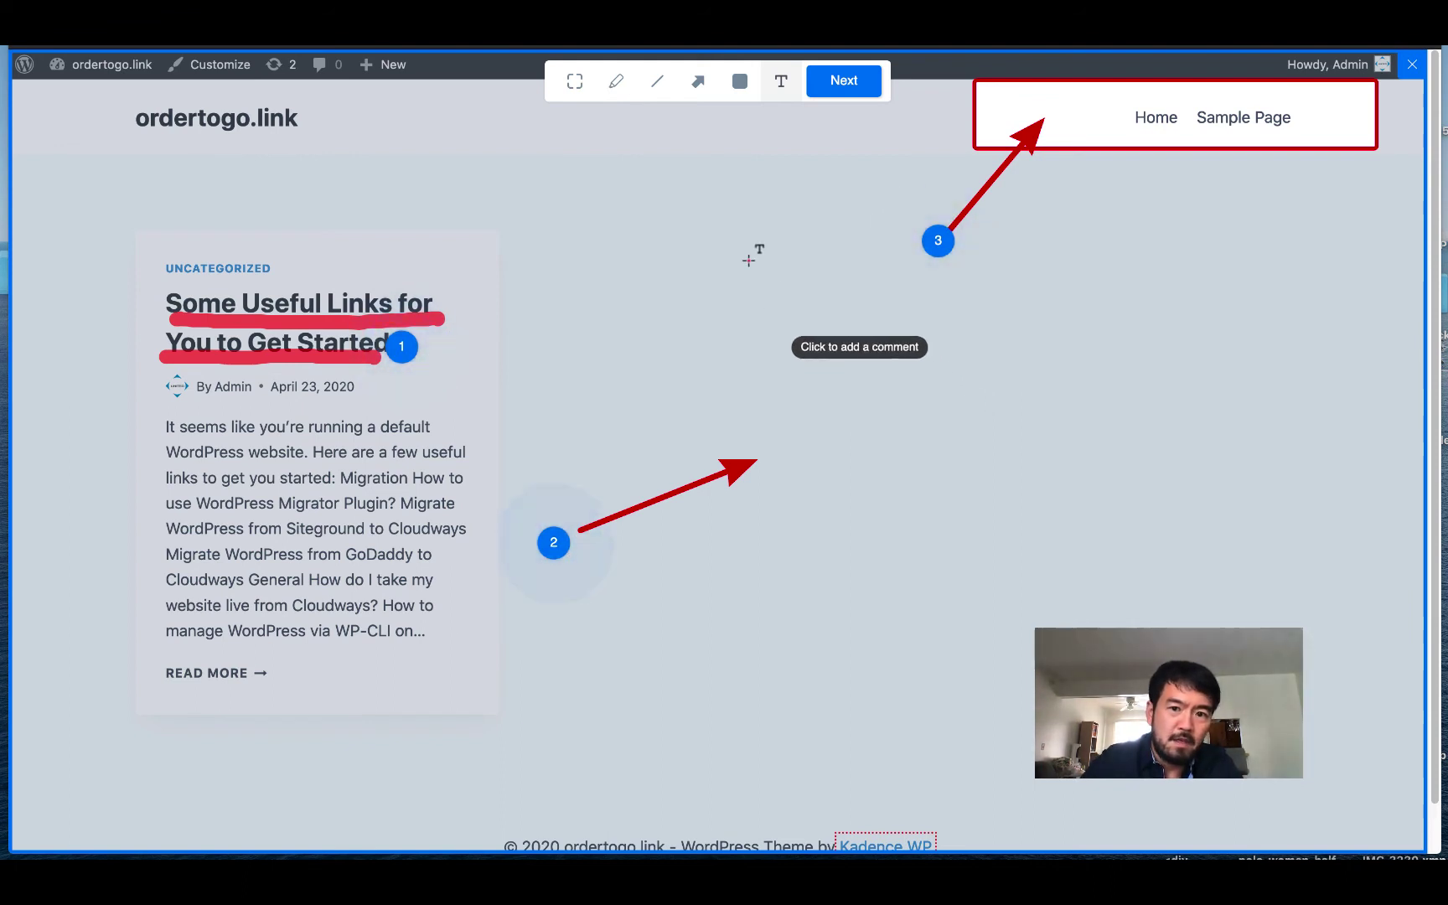
- Capture the annotated screenshot with Next and give the feedback a five-star rating
left_click(851, 89)
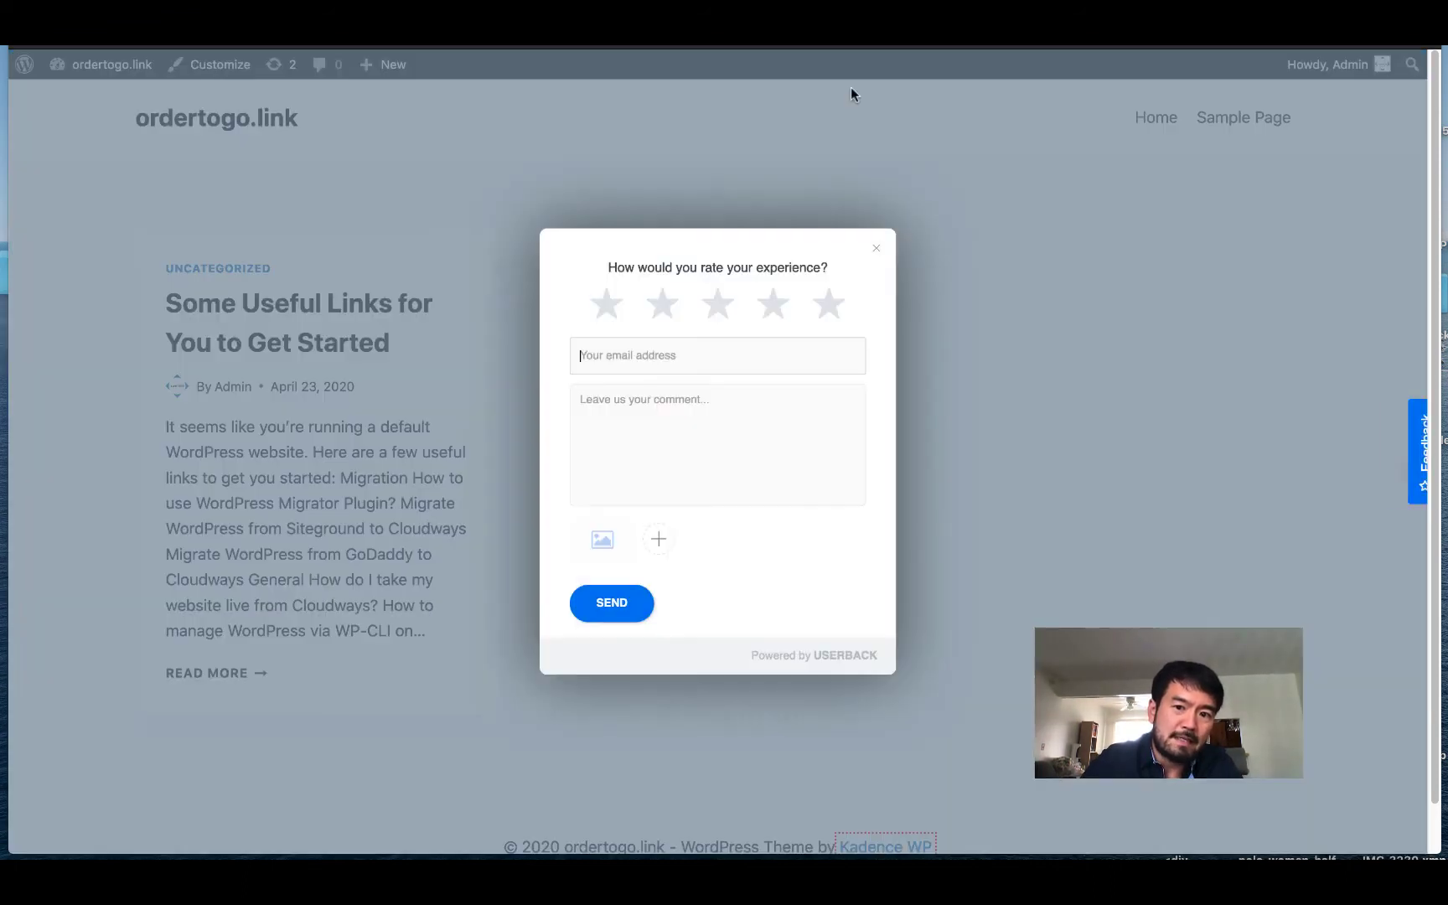
left_click(792, 311)
left_click(609, 301)
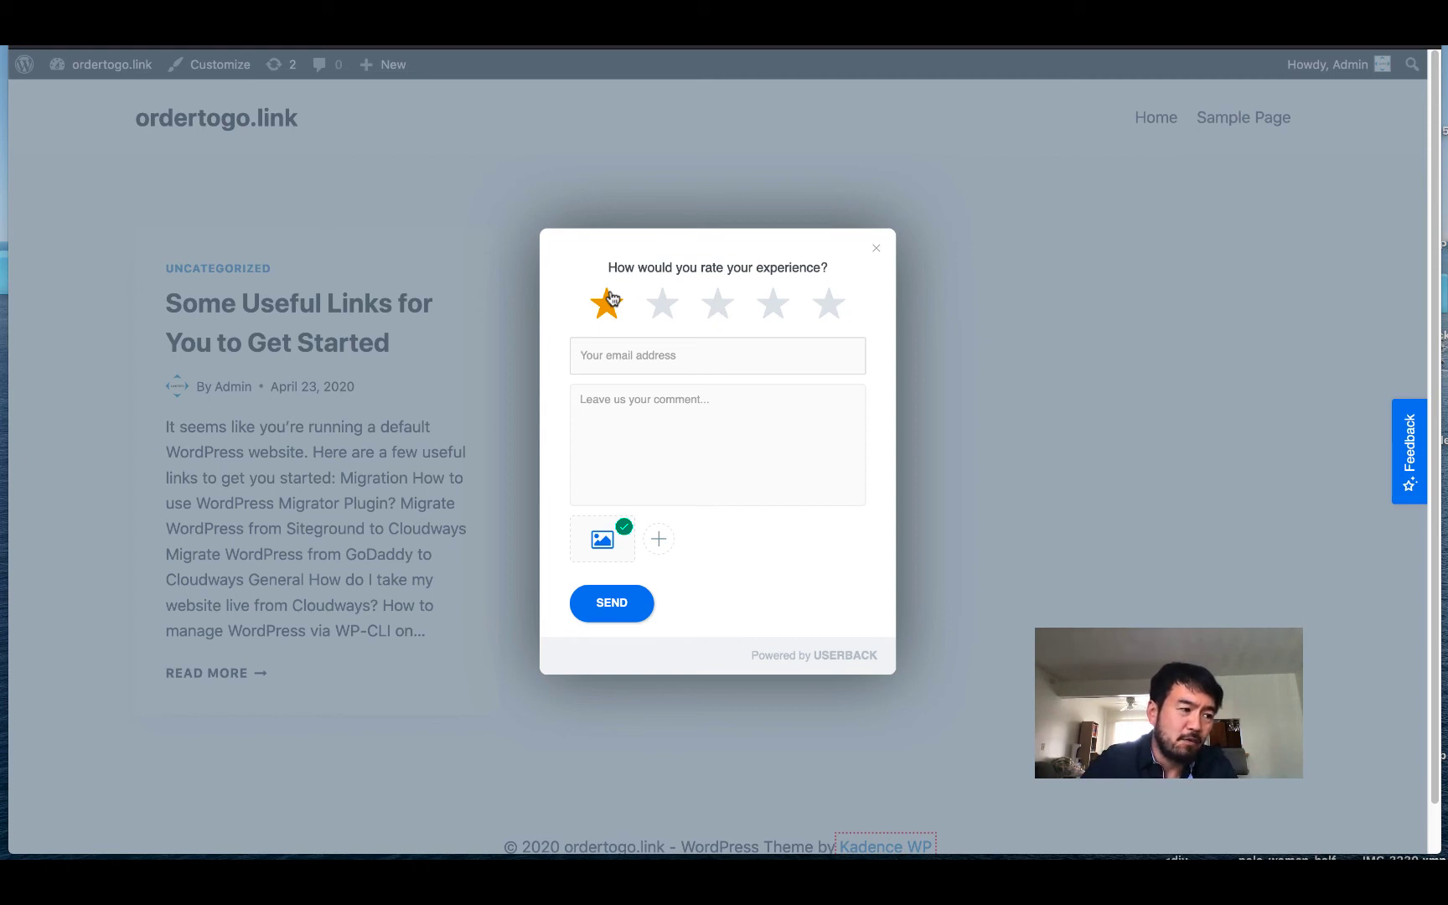
left_click(822, 319)
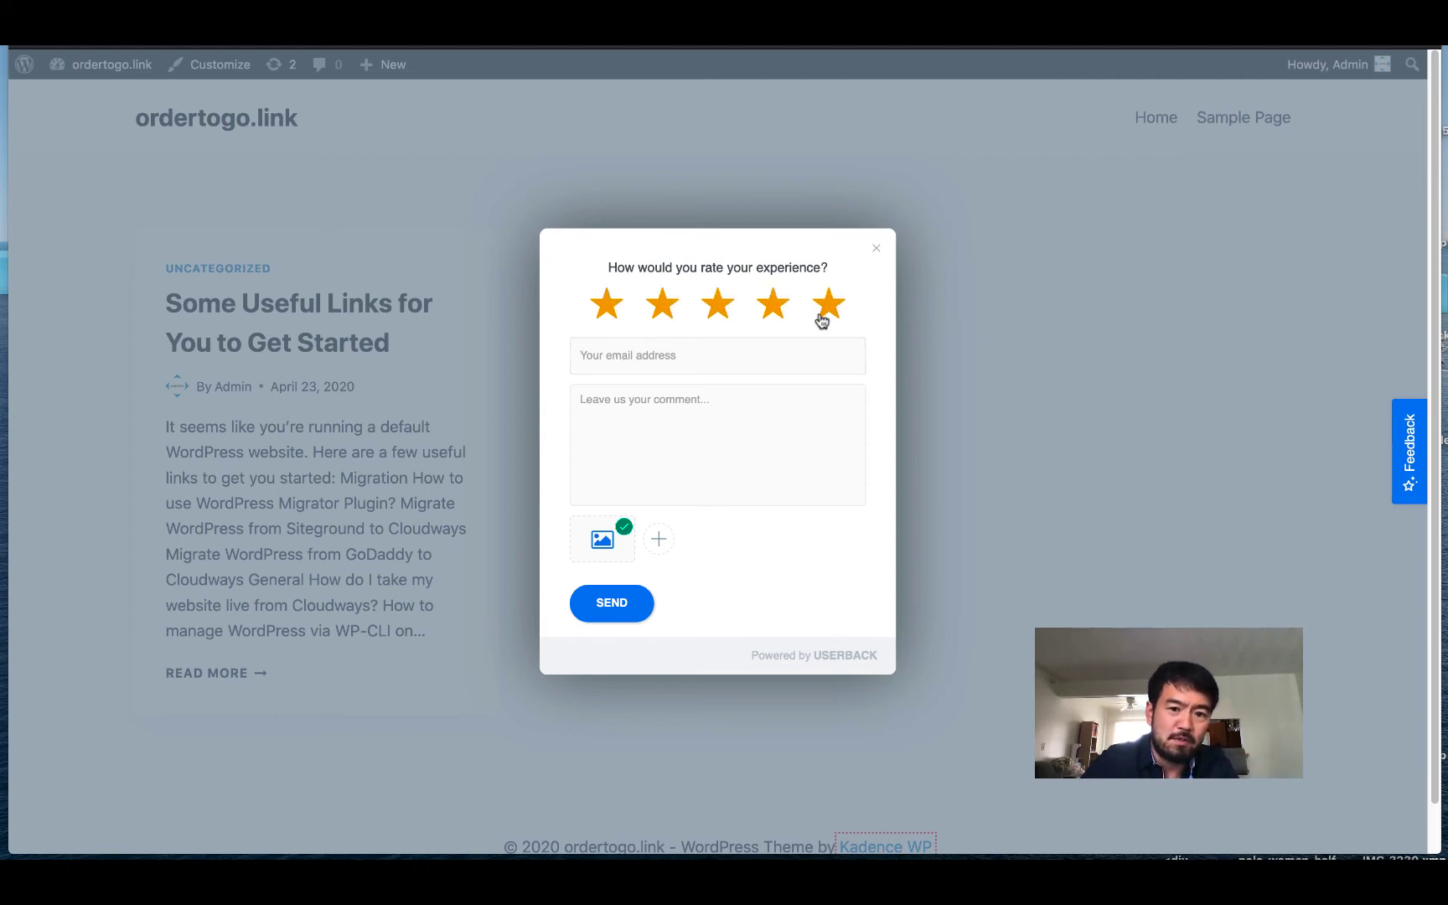
- Fill the e-mail field from the saved autofill suggestion and enter the comment 'Please make these changes'
left_click(726, 364)
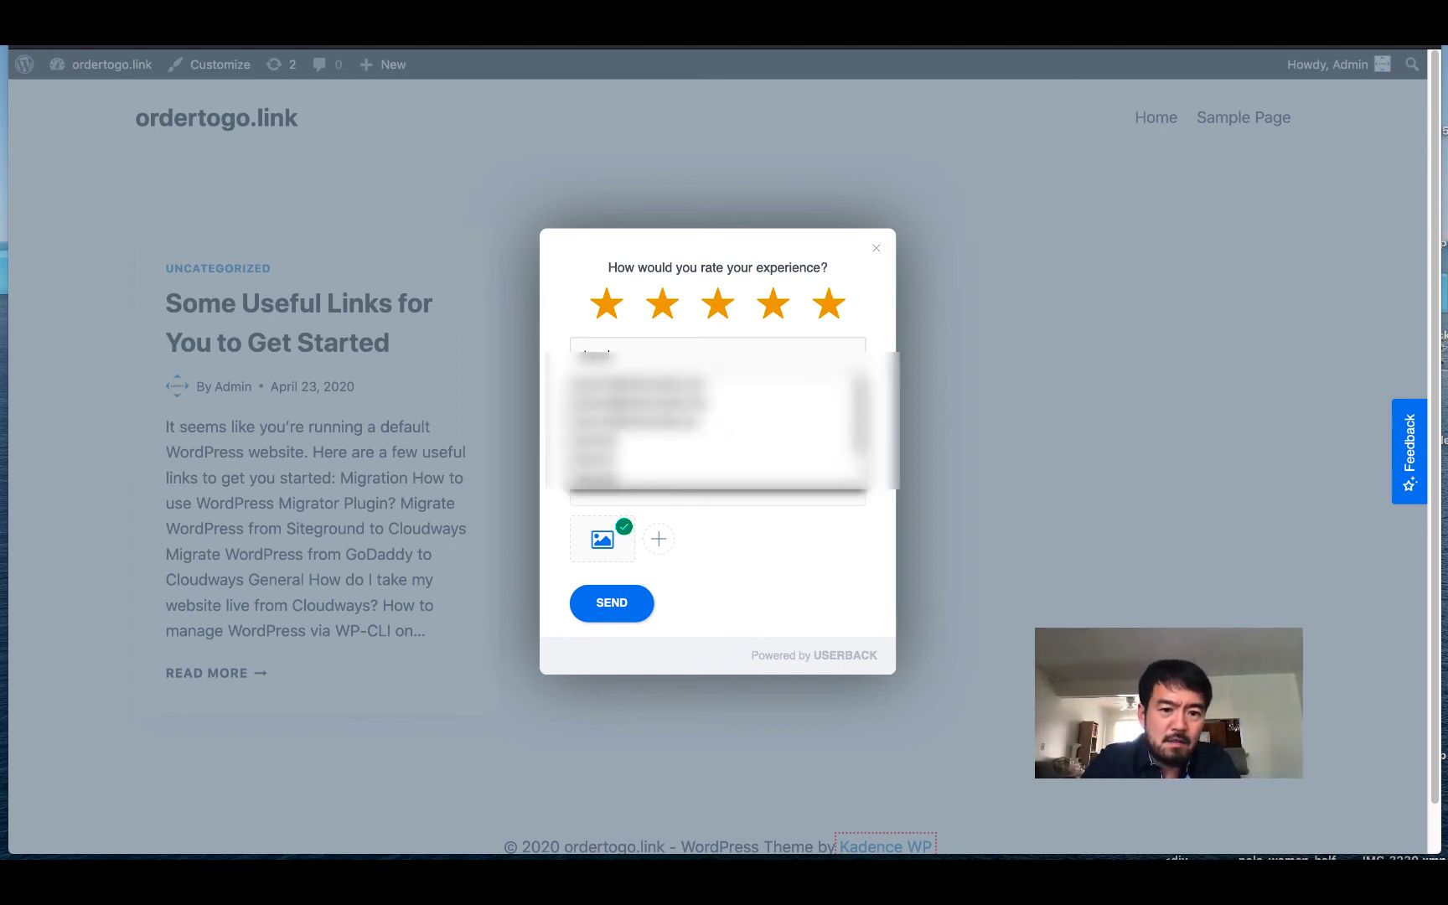
key("Down")
key("Down")
key("Return")
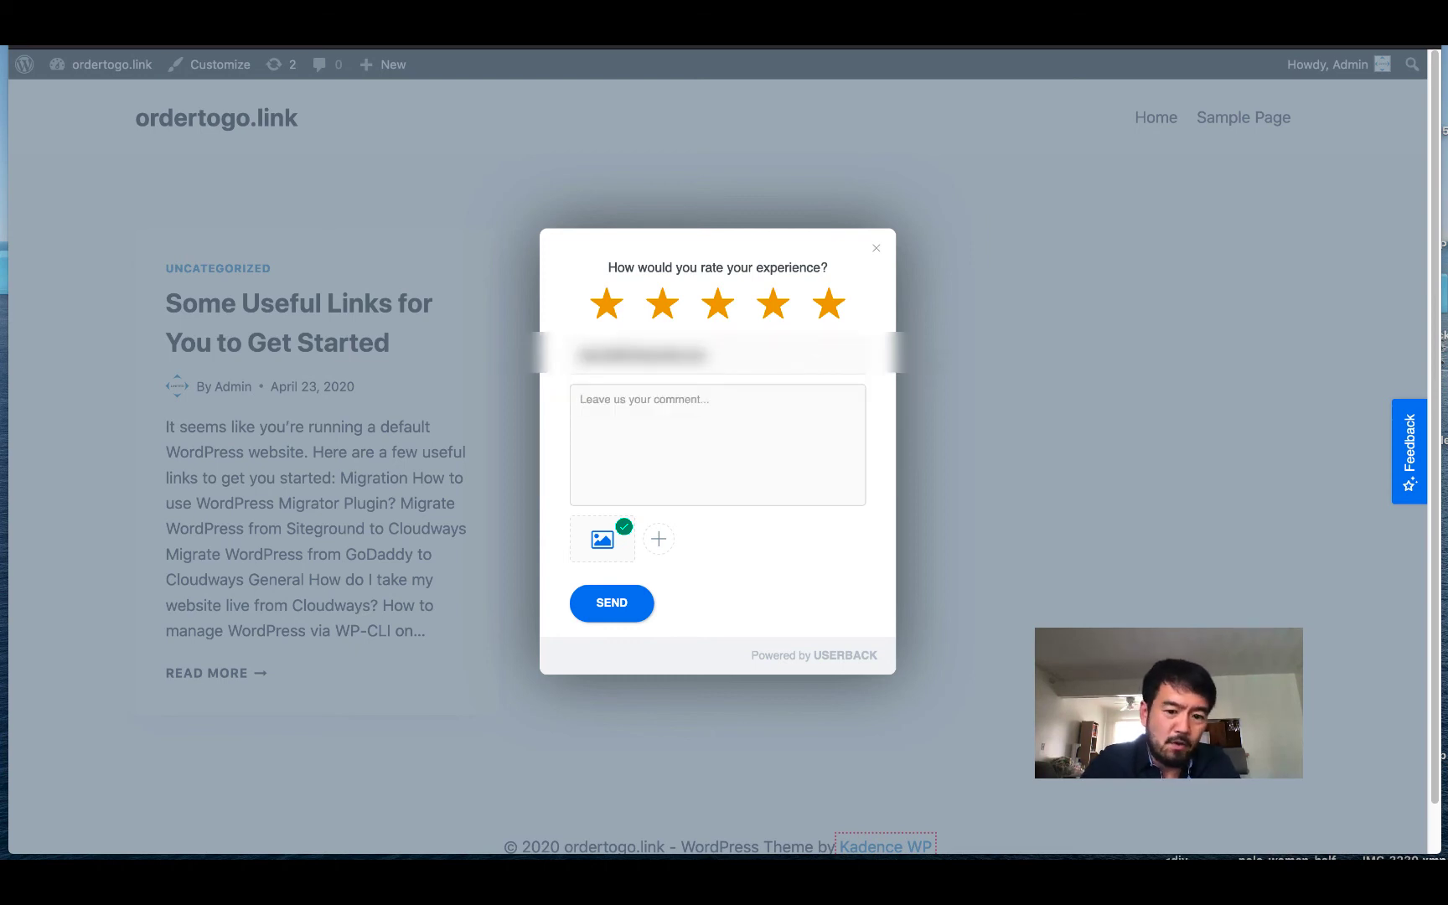
type("Please ma")
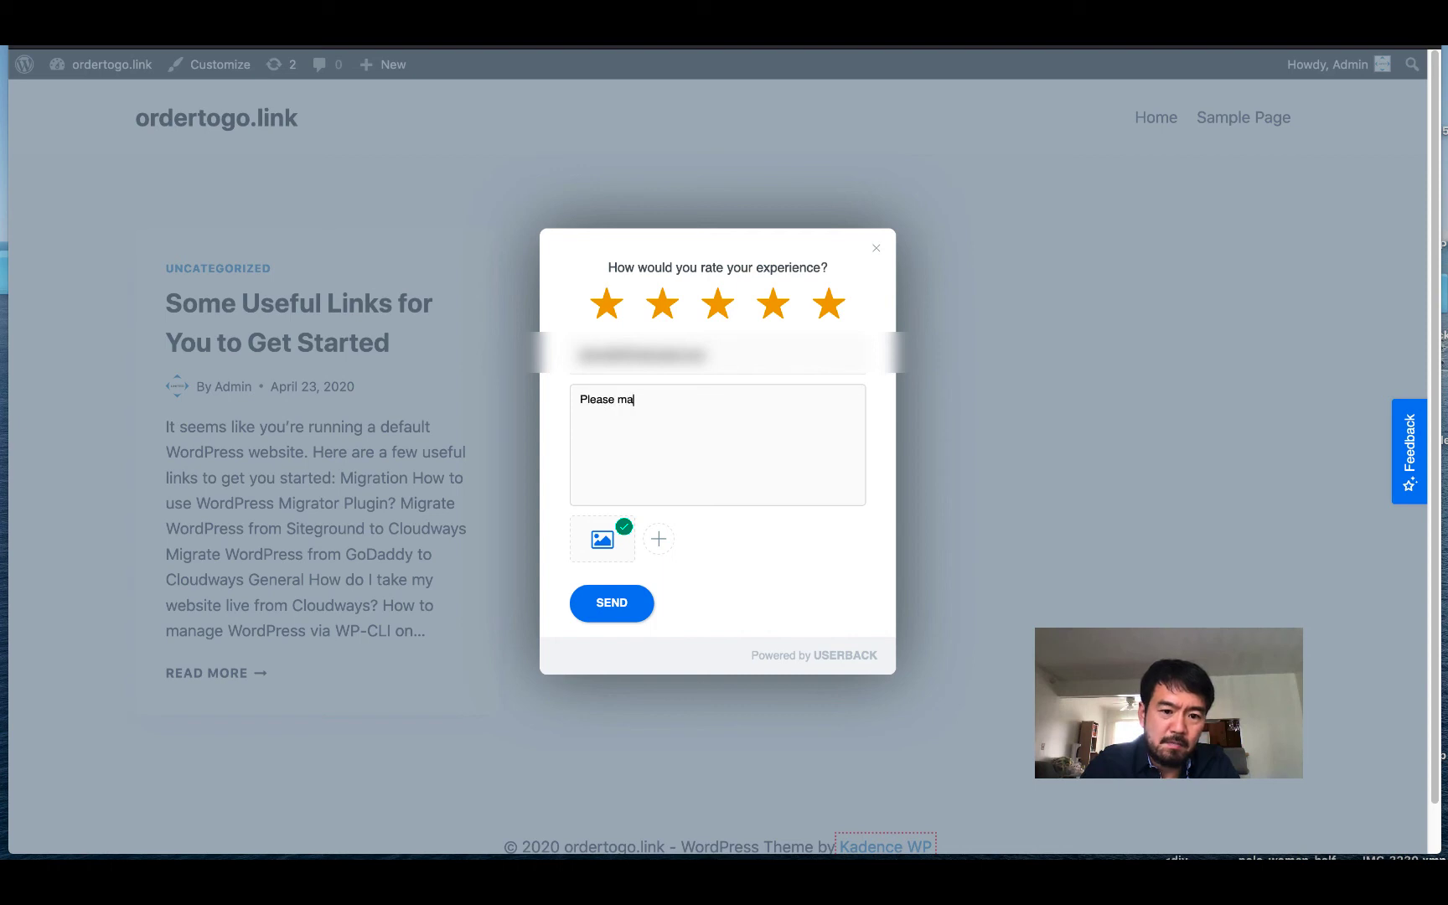
type("ke these changes.")
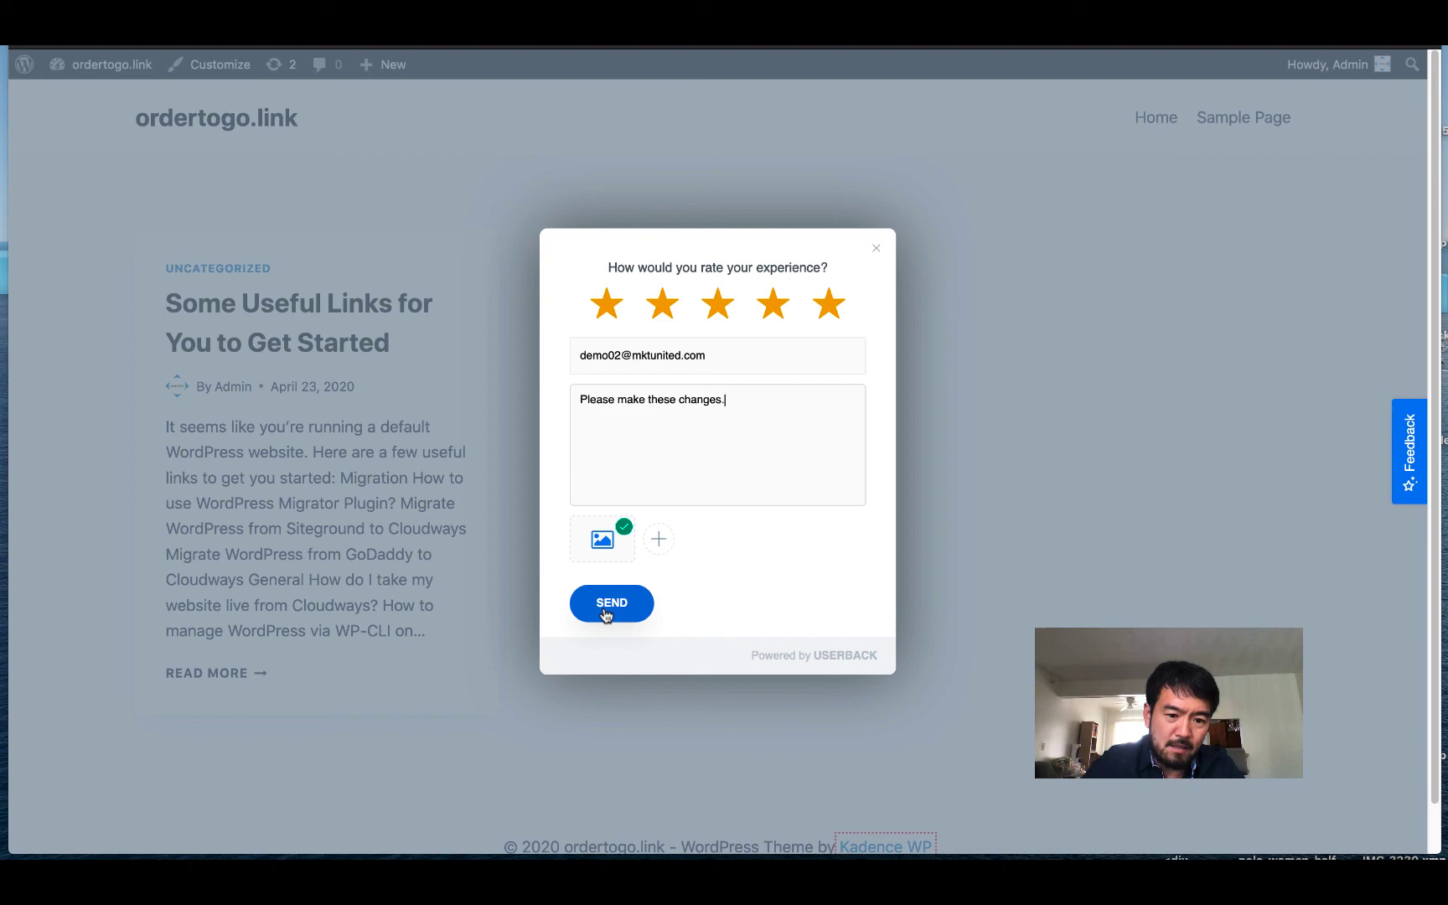
- Send the feedback with the annotated screenshot attached
left_click(606, 615)
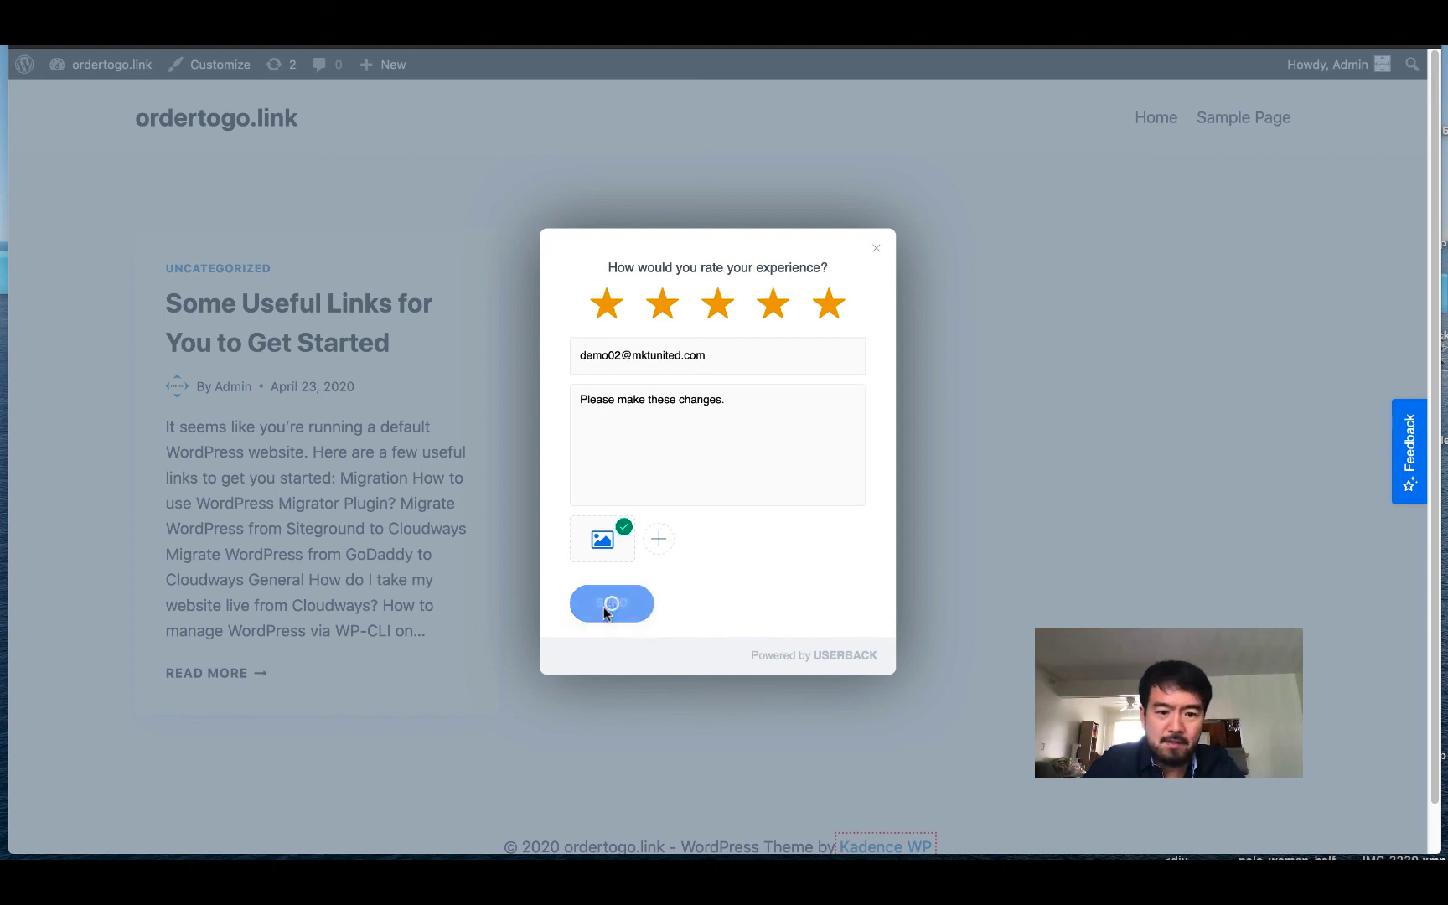